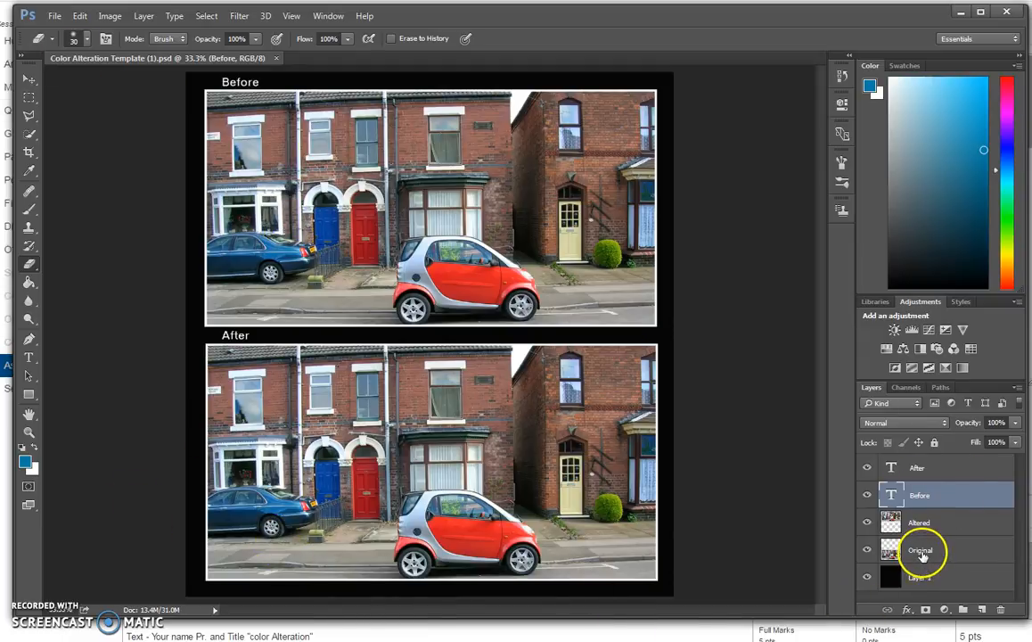
Lock the Original layer completely and make the Altered layer active.
{"action": "left_click", "coordinate": [917, 522]}
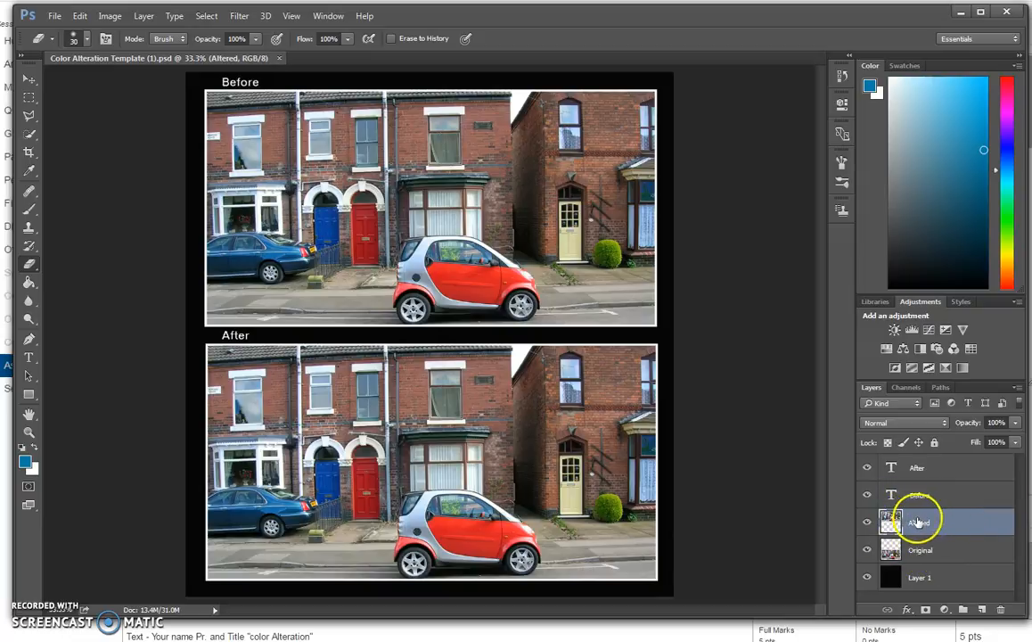
{"action": "left_click", "coordinate": [953, 547]}
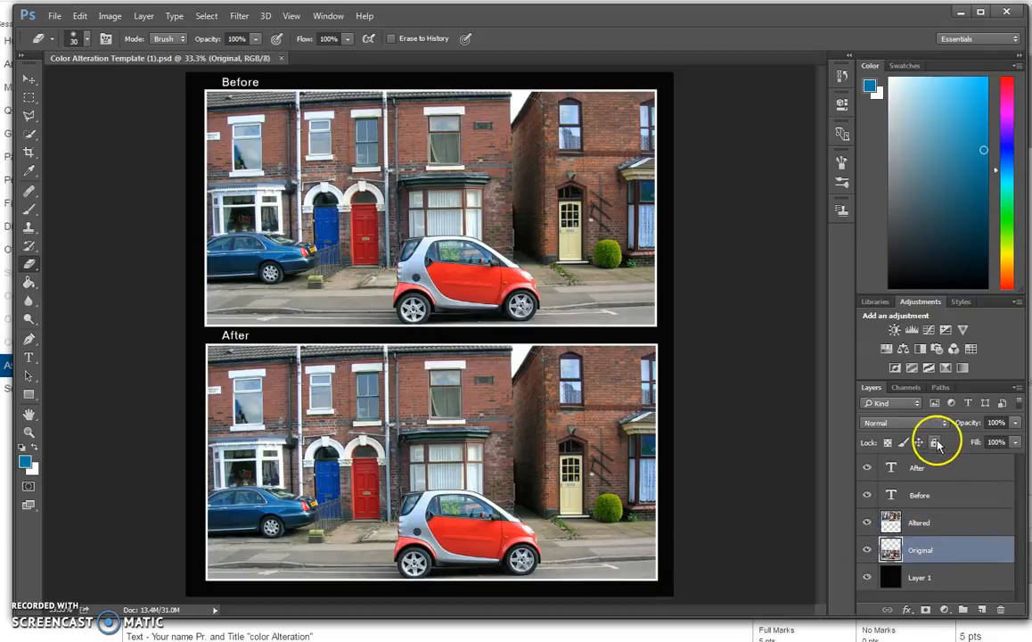
{"action": "left_click", "coordinate": [933, 440]}
{"action": "left_click", "coordinate": [920, 525]}
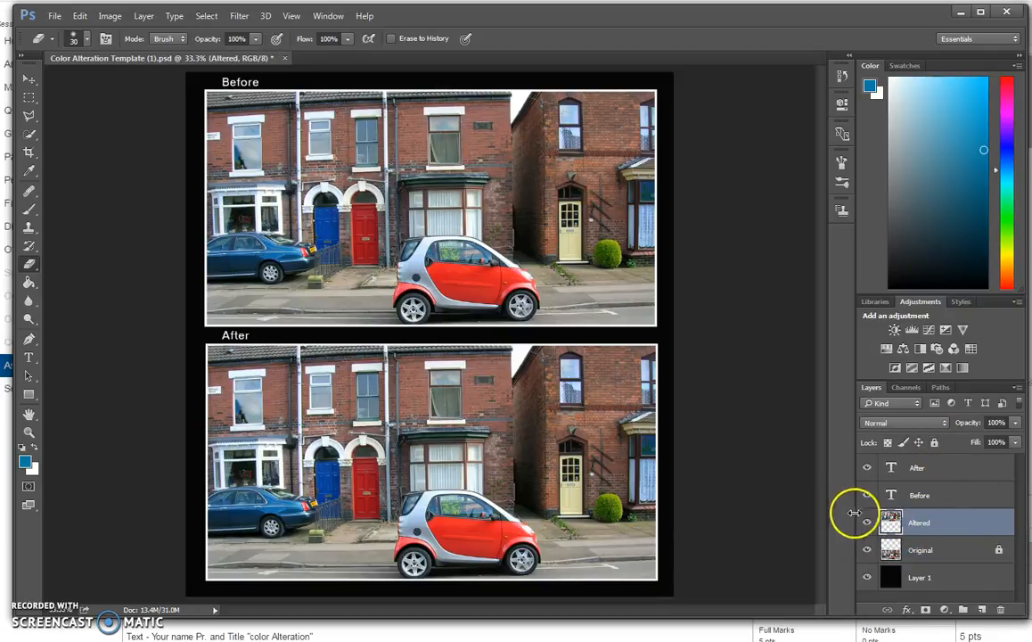
Quick-select the small car's red door, front fender and rear fender in the upper photo, trimming the spill beside the rear wheel.
{"action": "left_click", "coordinate": [30, 135]}
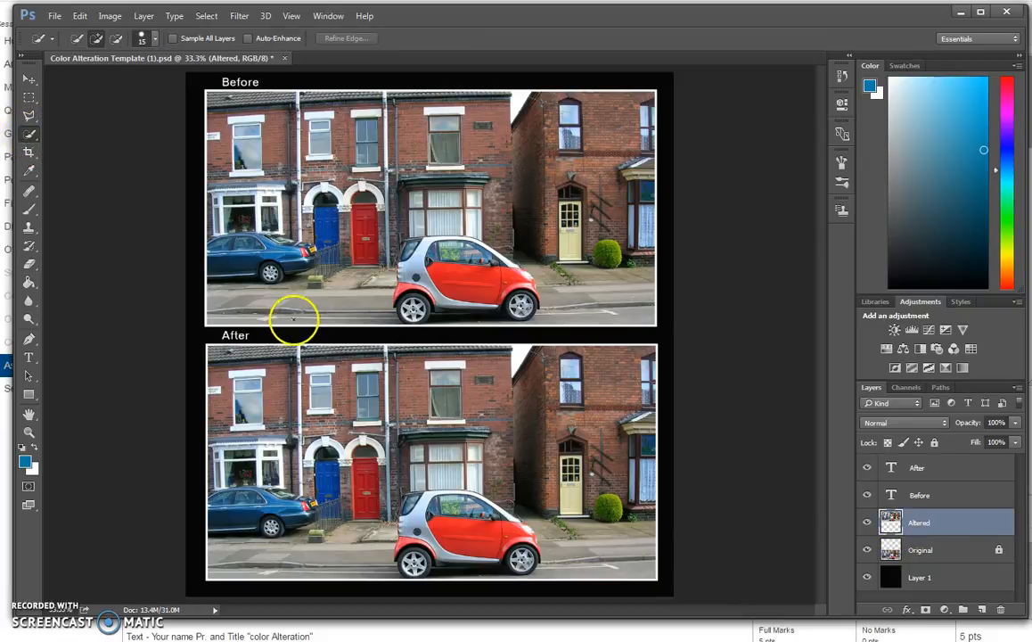
{"action": "scroll", "coordinate": [301, 335], "scroll_direction": "up", "scroll_amount": 5}
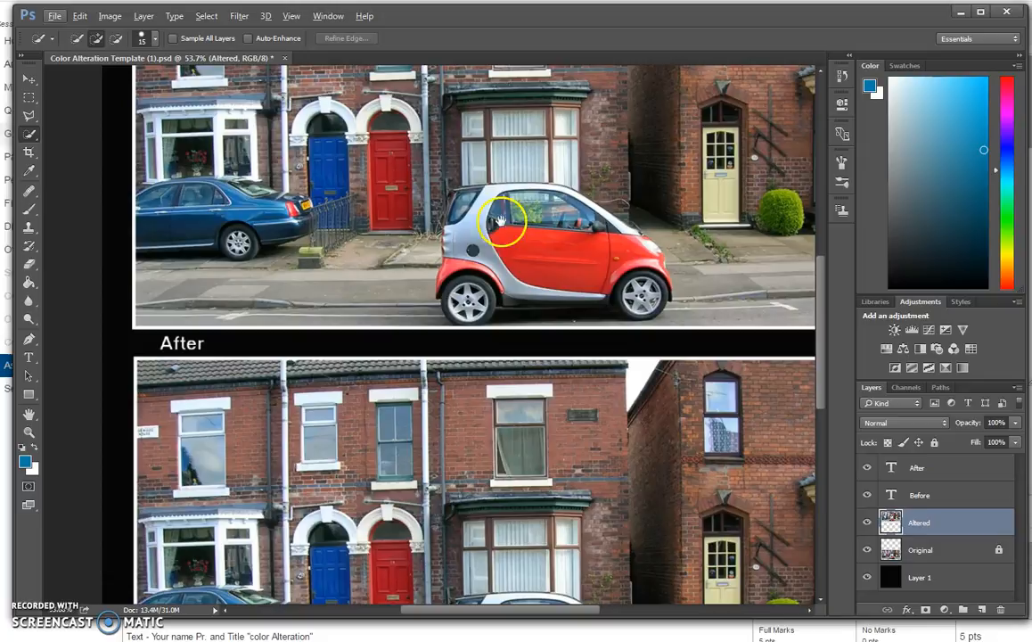
{"action": "left_click_drag", "start_coordinate": [470, 256], "coordinate": [410, 355]}
{"action": "scroll", "coordinate": [411, 355], "scroll_direction": "up", "scroll_amount": 5}
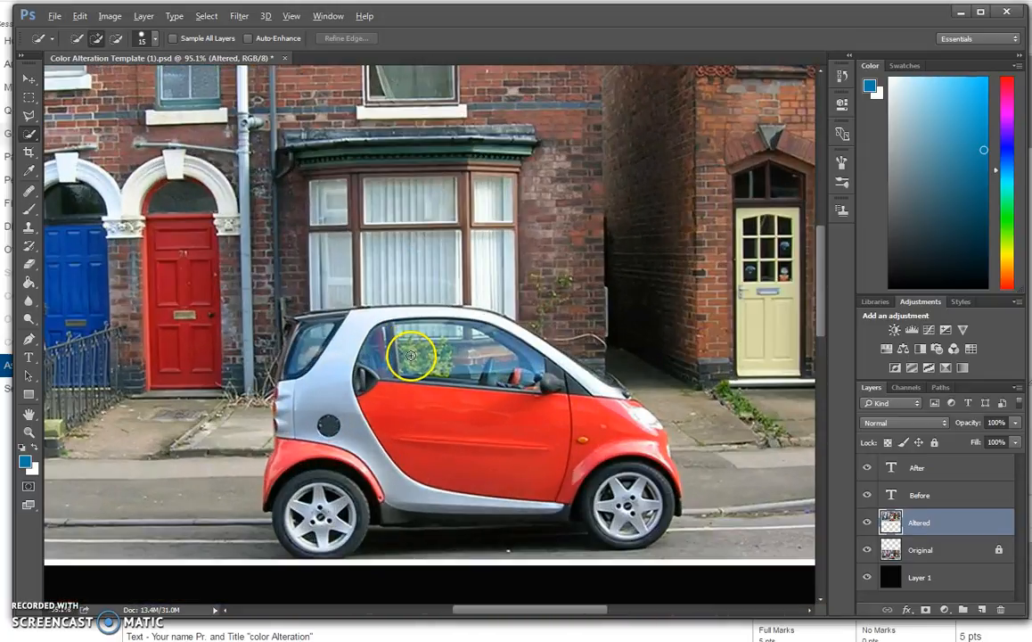
{"action": "left_click_drag", "start_coordinate": [512, 406], "coordinate": [442, 287]}
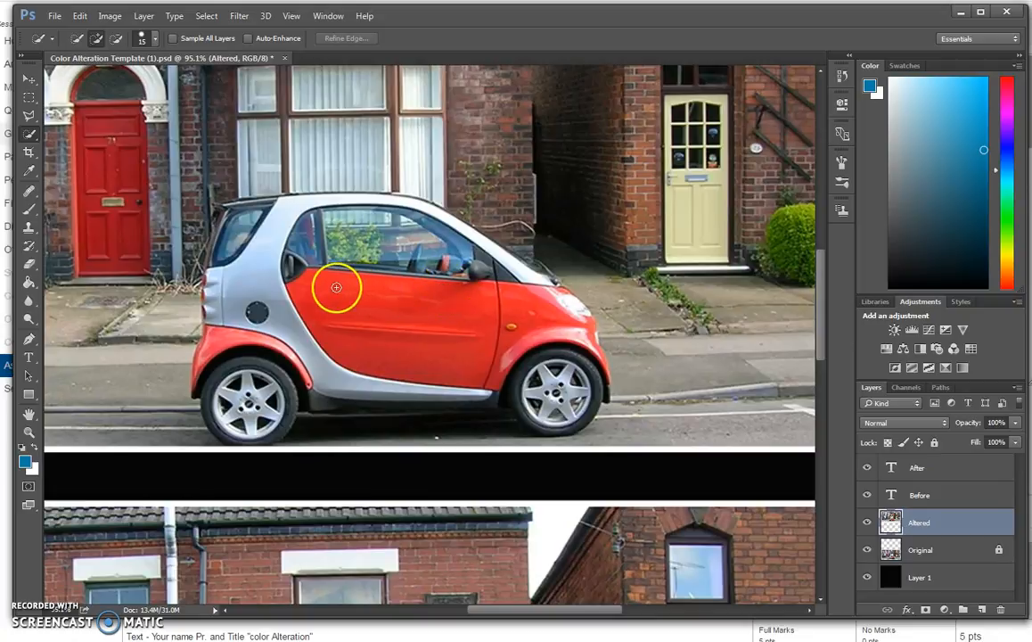
{"action": "mouse_move", "coordinate": [314, 275]}
{"action": "left_mouse_down"}
{"action": "mouse_move", "coordinate": [321, 300]}
{"action": "mouse_move", "coordinate": [385, 323]}
{"action": "mouse_move", "coordinate": [498, 325]}
{"action": "mouse_move", "coordinate": [574, 338]}
{"action": "left_mouse_up"}
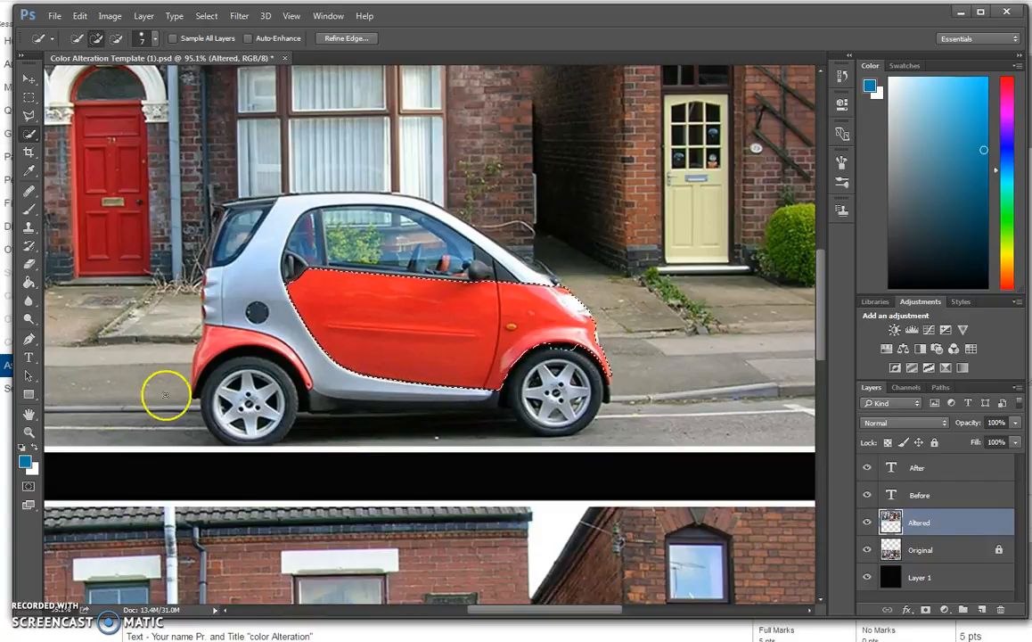
{"action": "left_click_drag", "start_coordinate": [202, 358], "coordinate": [223, 341]}
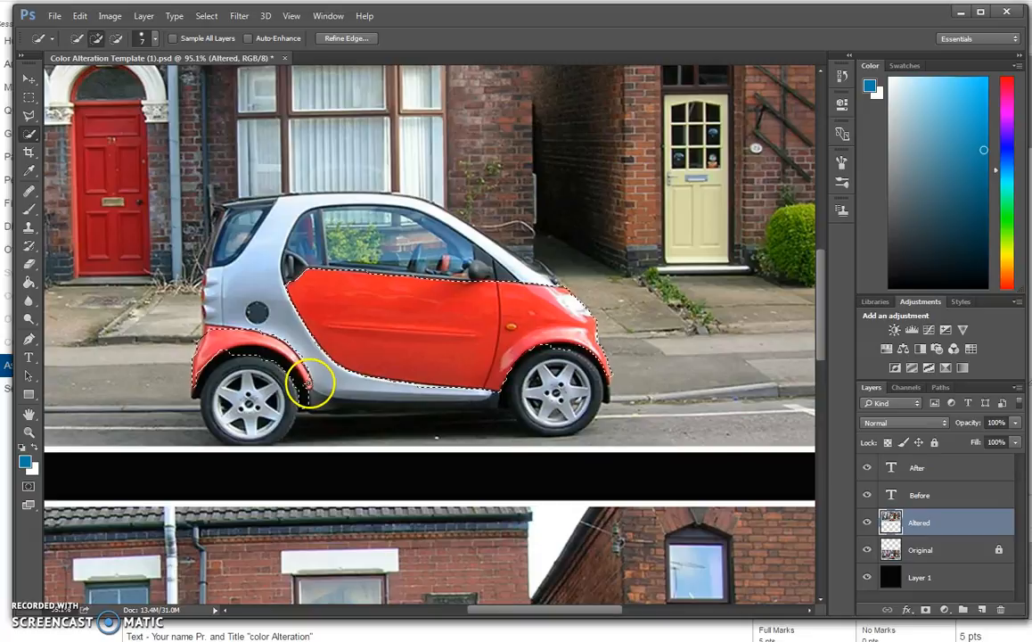
{"action": "key", "text": "alt"}
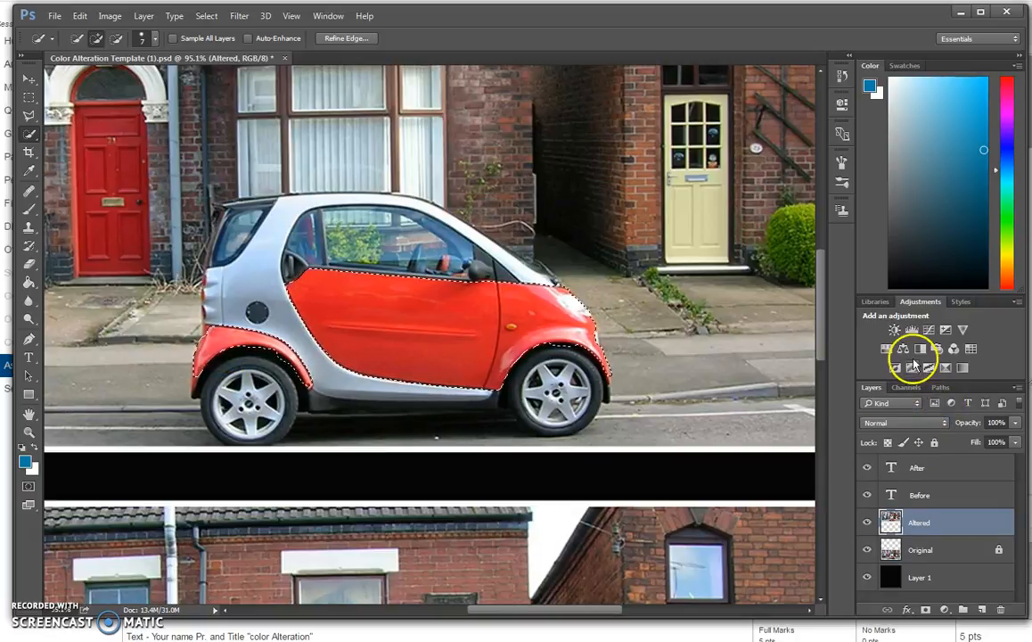
Add a Hue/Saturation adjustment layer from the selection and set its Hue to -180.
{"action": "left_click", "coordinate": [887, 349]}
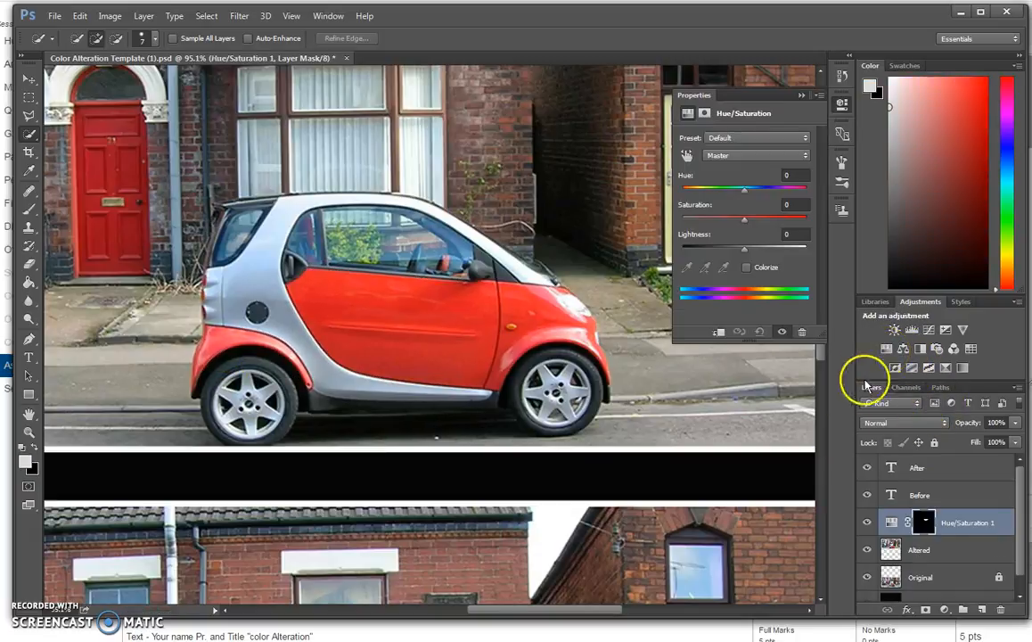
{"action": "left_click_drag", "start_coordinate": [745, 196], "coordinate": [673, 192]}
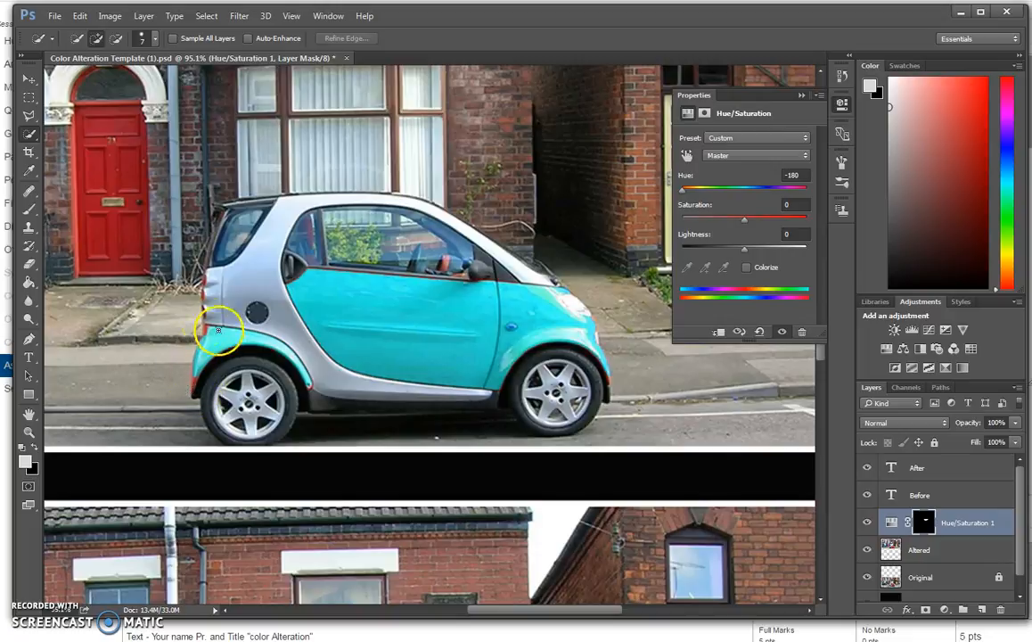
Paint on the Hue/Saturation 1 mask with a size 7 brush to recolour the red edge below the window and clean up around the mirror.
{"action": "left_click", "coordinate": [925, 519]}
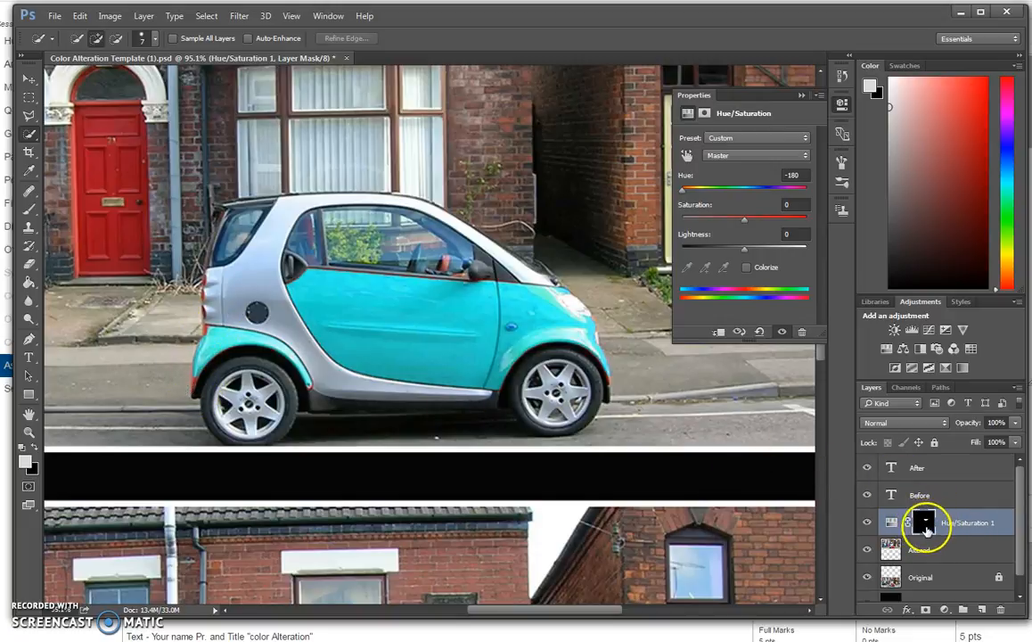
{"action": "left_click", "coordinate": [925, 524]}
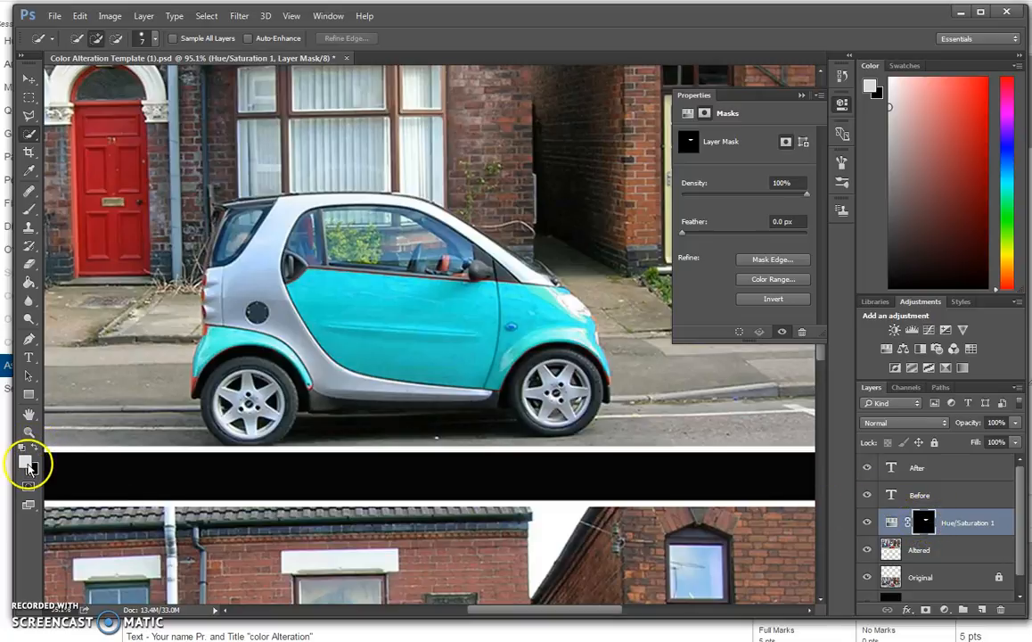
{"action": "left_click", "coordinate": [28, 208]}
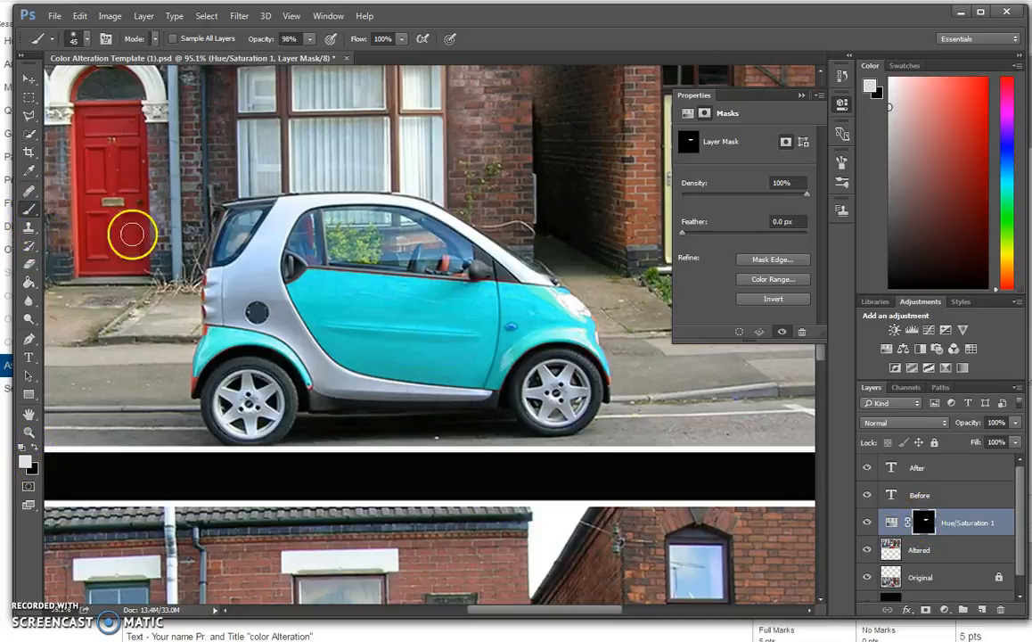
{"action": "scroll", "coordinate": [348, 332], "scroll_direction": "up", "scroll_amount": 3}
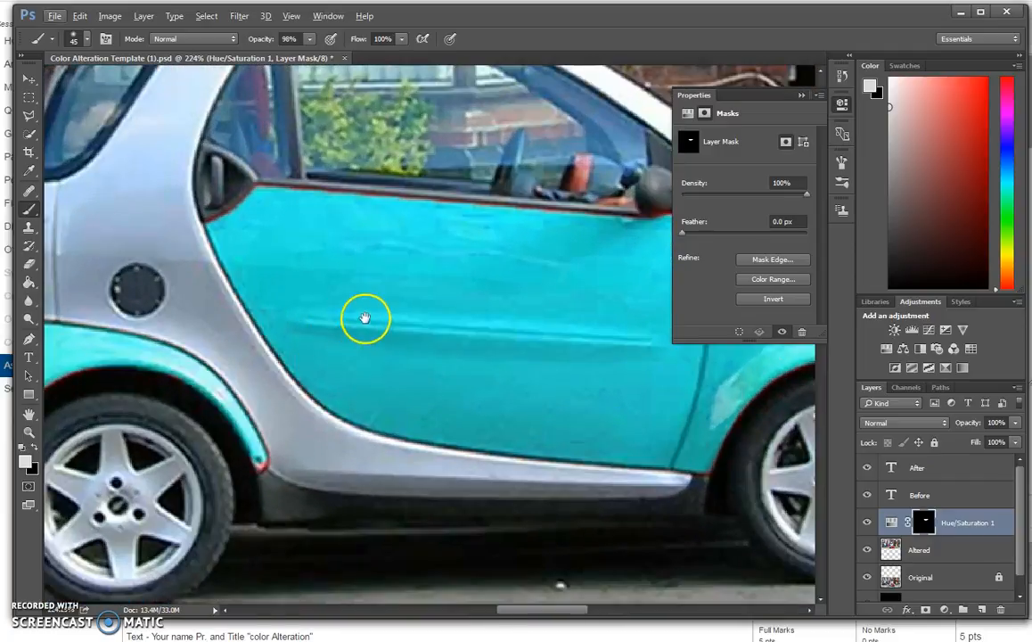
{"action": "left_click_drag", "start_coordinate": [318, 299], "coordinate": [225, 418]}
{"action": "key", "text": "bracketleft"}
{"action": "key", "text": "bracketleft"}
{"action": "key", "text": "bracketleft"}
{"action": "key", "text": "bracketleft"}
{"action": "key", "text": "bracketleft"}
{"action": "key", "text": "bracketleft"}
{"action": "key", "text": "bracketleft"}
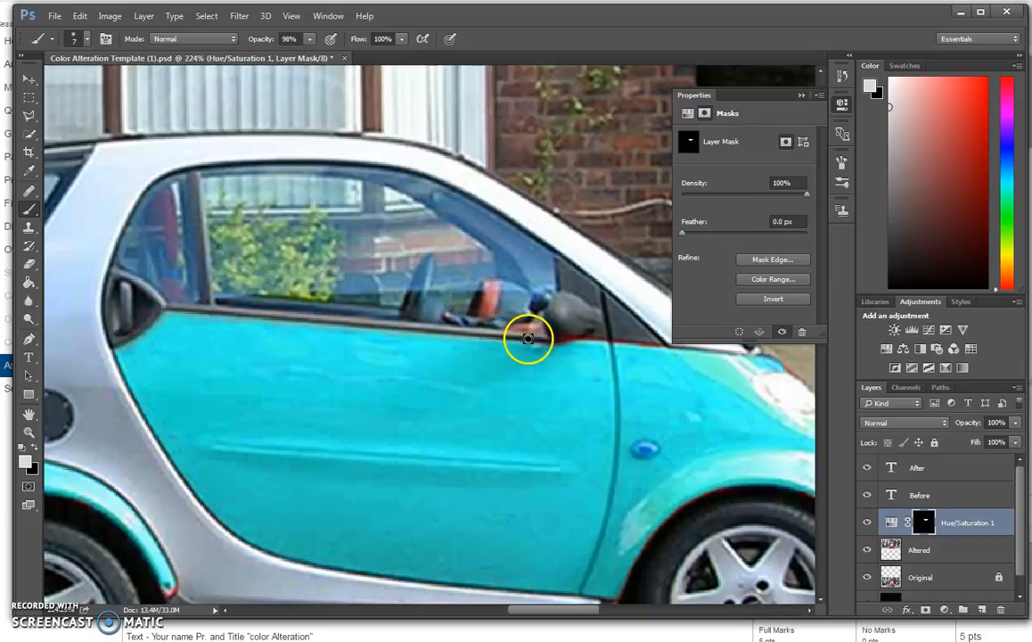
{"action": "mouse_move", "coordinate": [533, 343]}
{"action": "left_mouse_down"}
{"action": "mouse_move", "coordinate": [673, 345]}
{"action": "mouse_move", "coordinate": [625, 342]}
{"action": "left_mouse_up"}
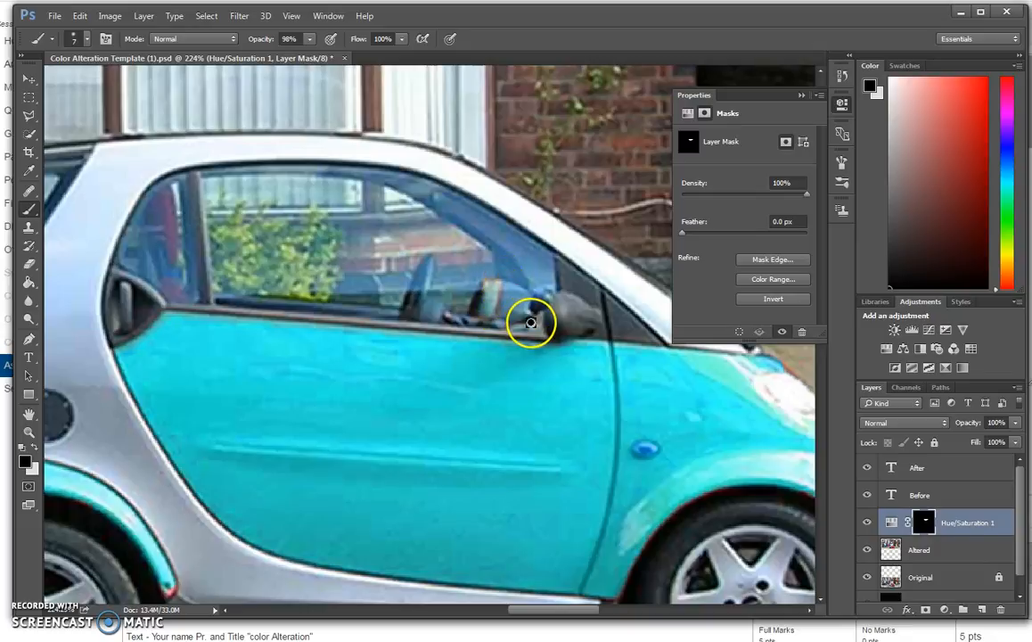
Paint white on the mask over the red fringes along the front bumper, headlight and front wheel arch.
{"action": "key", "text": "x"}
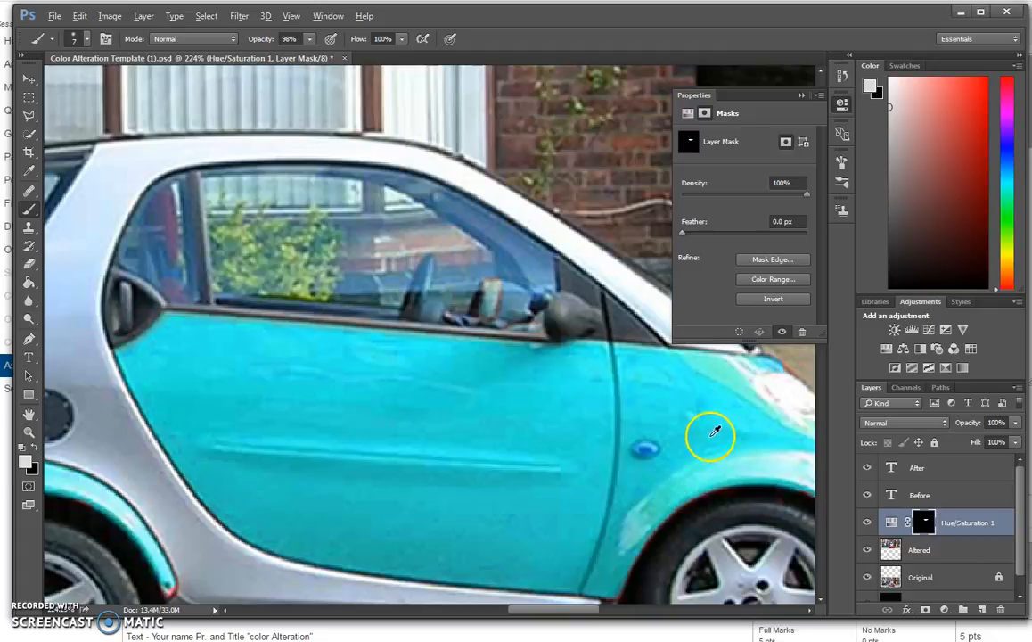
{"action": "left_click", "coordinate": [592, 369]}
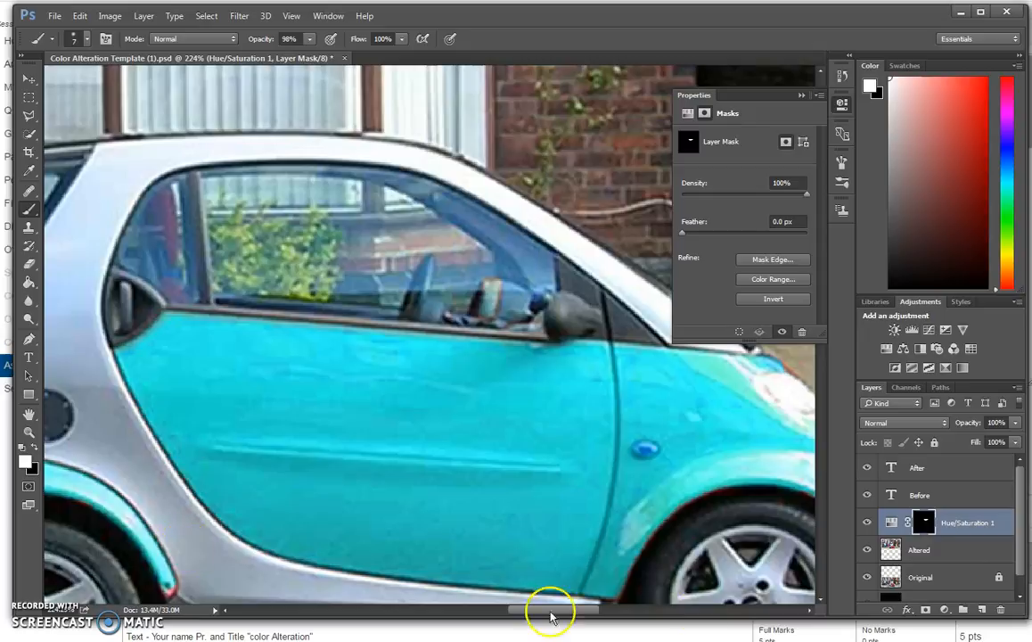
{"action": "mouse_move", "coordinate": [666, 562]}
{"action": "left_mouse_down"}
{"action": "mouse_move", "coordinate": [669, 546]}
{"action": "mouse_move", "coordinate": [474, 426]}
{"action": "mouse_move", "coordinate": [417, 418]}
{"action": "left_mouse_up"}
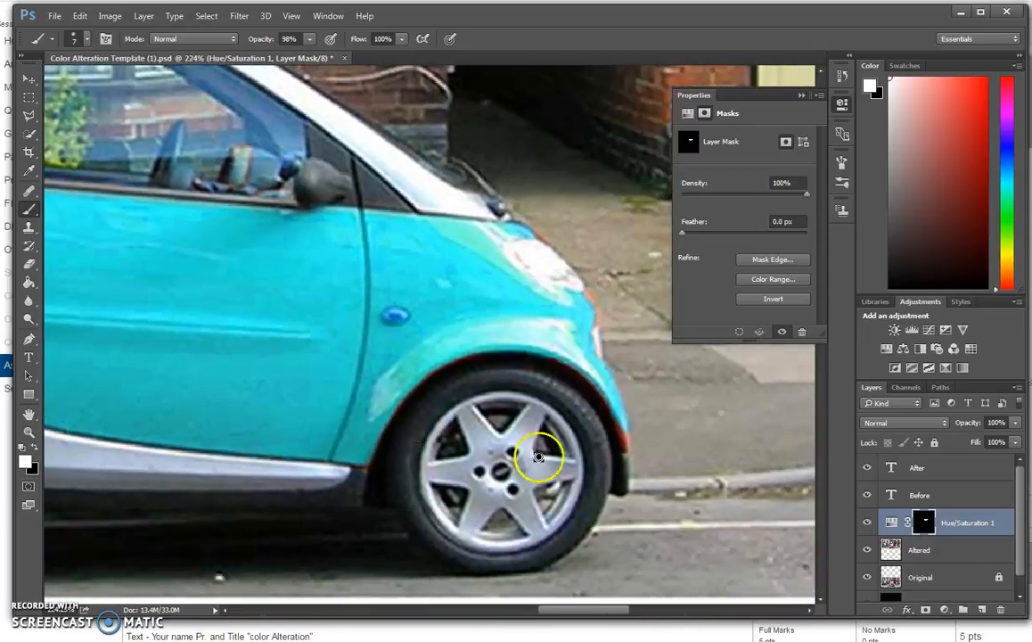
{"action": "mouse_move", "coordinate": [621, 426]}
{"action": "left_mouse_down"}
{"action": "mouse_move", "coordinate": [581, 376]}
{"action": "mouse_move", "coordinate": [552, 364]}
{"action": "mouse_move", "coordinate": [584, 374]}
{"action": "mouse_move", "coordinate": [617, 404]}
{"action": "mouse_move", "coordinate": [630, 451]}
{"action": "mouse_move", "coordinate": [607, 411]}
{"action": "mouse_move", "coordinate": [593, 277]}
{"action": "left_mouse_up"}
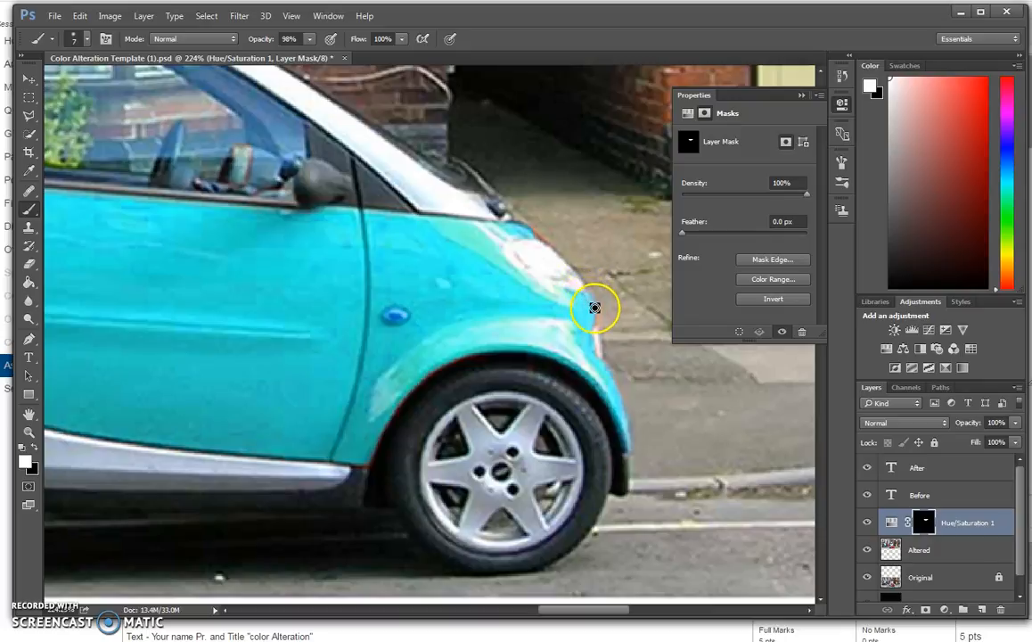
{"action": "mouse_move", "coordinate": [545, 256]}
{"action": "left_mouse_down"}
{"action": "mouse_move", "coordinate": [524, 220]}
{"action": "mouse_move", "coordinate": [548, 237]}
{"action": "mouse_move", "coordinate": [528, 234]}
{"action": "left_mouse_up"}
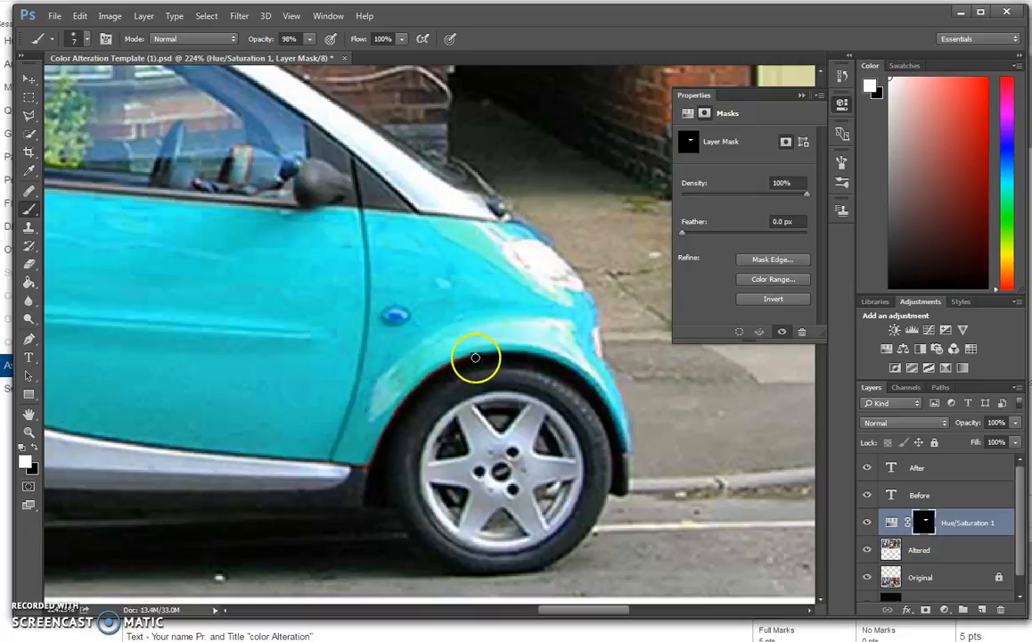
{"action": "mouse_move", "coordinate": [450, 361]}
{"action": "left_mouse_down"}
{"action": "mouse_move", "coordinate": [405, 397]}
{"action": "mouse_move", "coordinate": [369, 460]}
{"action": "left_mouse_up"}
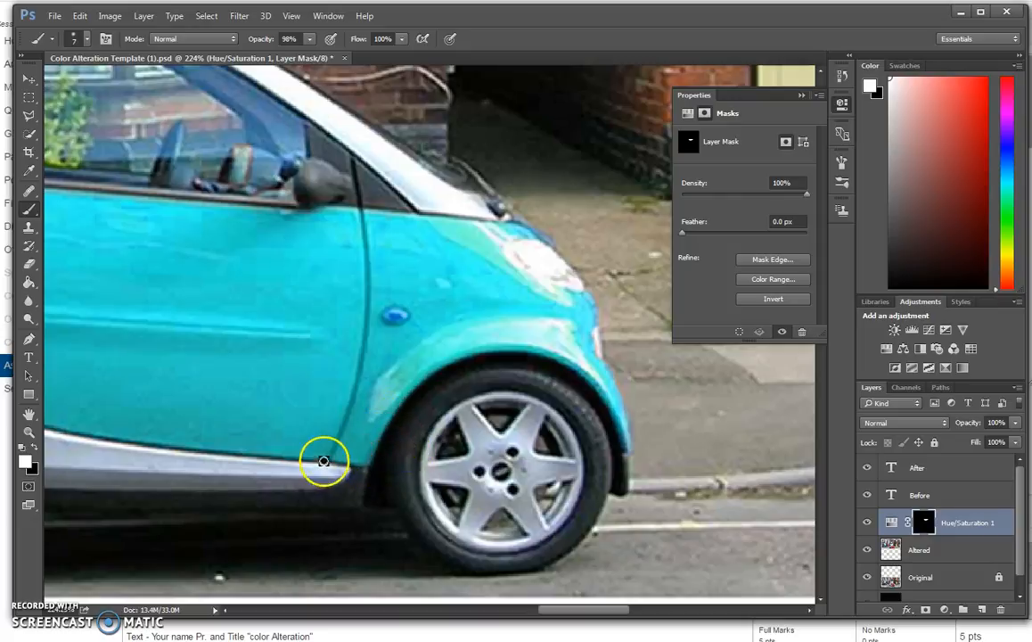
Paint white on the mask over the remaining red edges of the rear fender, rear bumper and rear wheel arch.
{"action": "key", "text": "alt"}
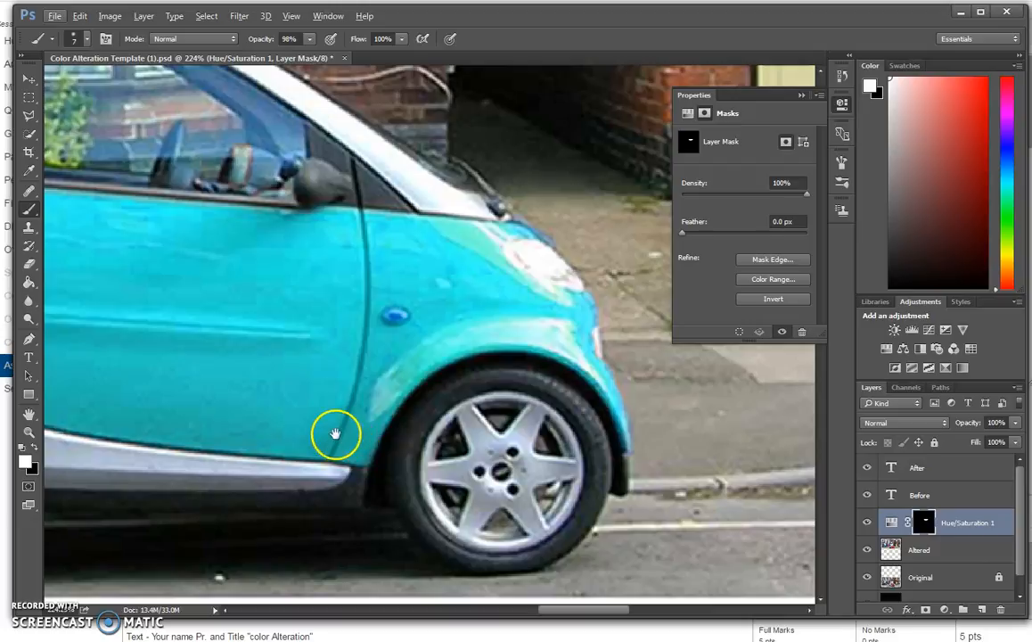
{"action": "left_click_drag", "start_coordinate": [341, 422], "coordinate": [457, 408]}
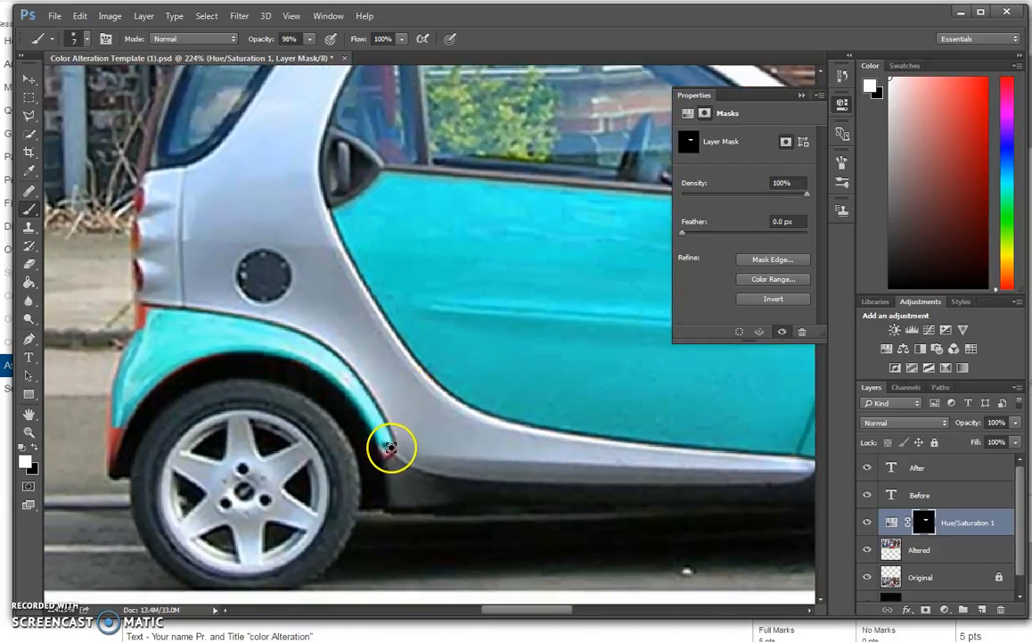
{"action": "left_click_drag", "start_coordinate": [393, 443], "coordinate": [150, 360]}
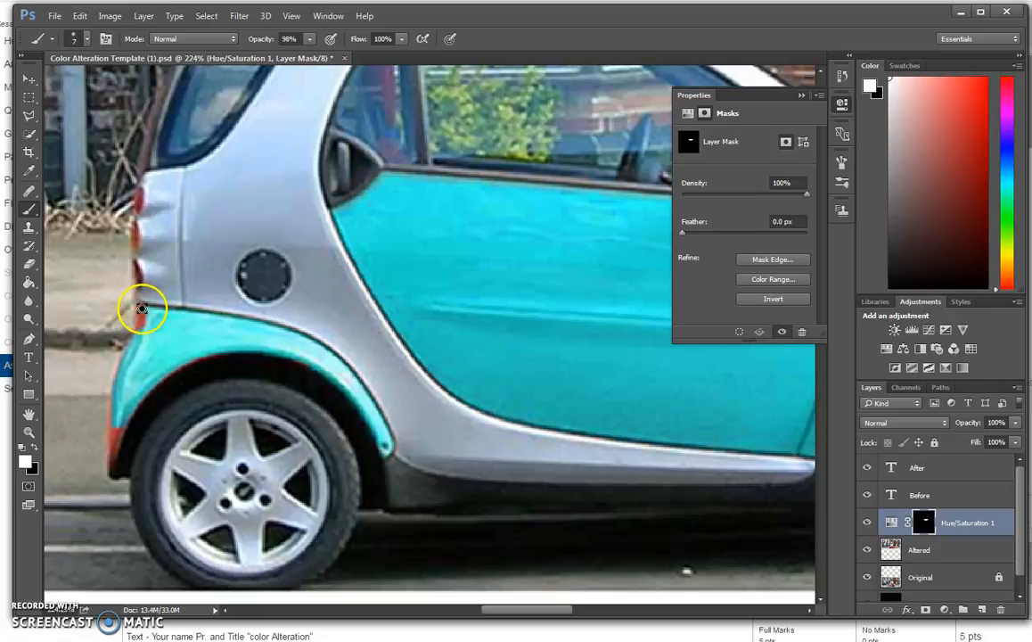
{"action": "mouse_move", "coordinate": [141, 311]}
{"action": "left_mouse_down"}
{"action": "mouse_move", "coordinate": [110, 398]}
{"action": "mouse_move", "coordinate": [109, 476]}
{"action": "mouse_move", "coordinate": [119, 415]}
{"action": "mouse_move", "coordinate": [114, 440]}
{"action": "mouse_move", "coordinate": [145, 389]}
{"action": "mouse_move", "coordinate": [205, 358]}
{"action": "left_mouse_up"}
Compare the recoloured car with the one in the lower photo, and review the Color Alteration rubric in the browser before returning to Photoshop.
{"action": "scroll", "coordinate": [280, 406], "scroll_direction": "down", "scroll_amount": 5}
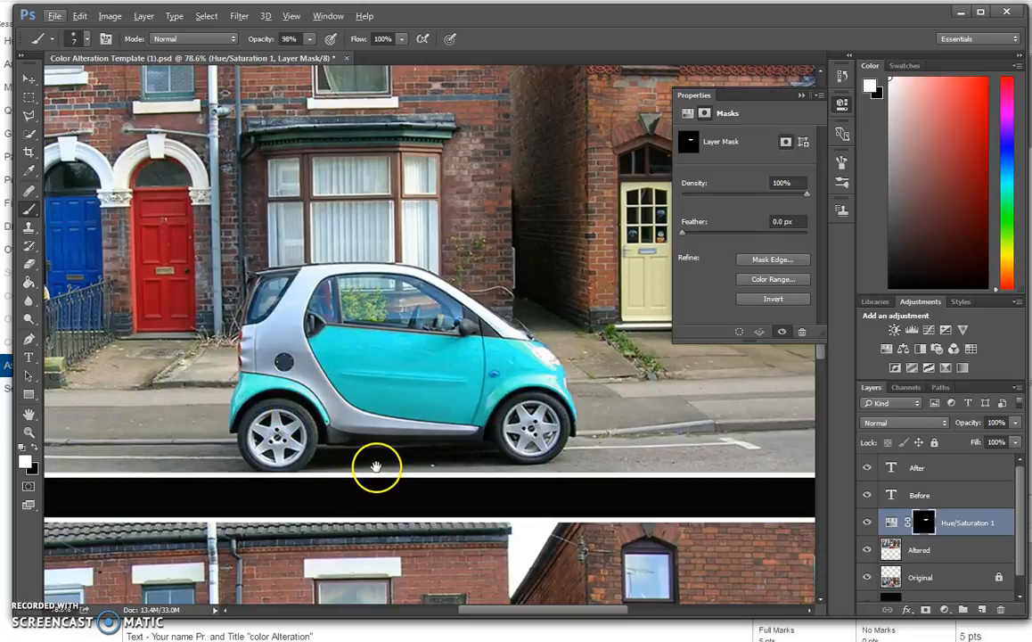
{"action": "left_click_drag", "start_coordinate": [376, 467], "coordinate": [317, 9]}
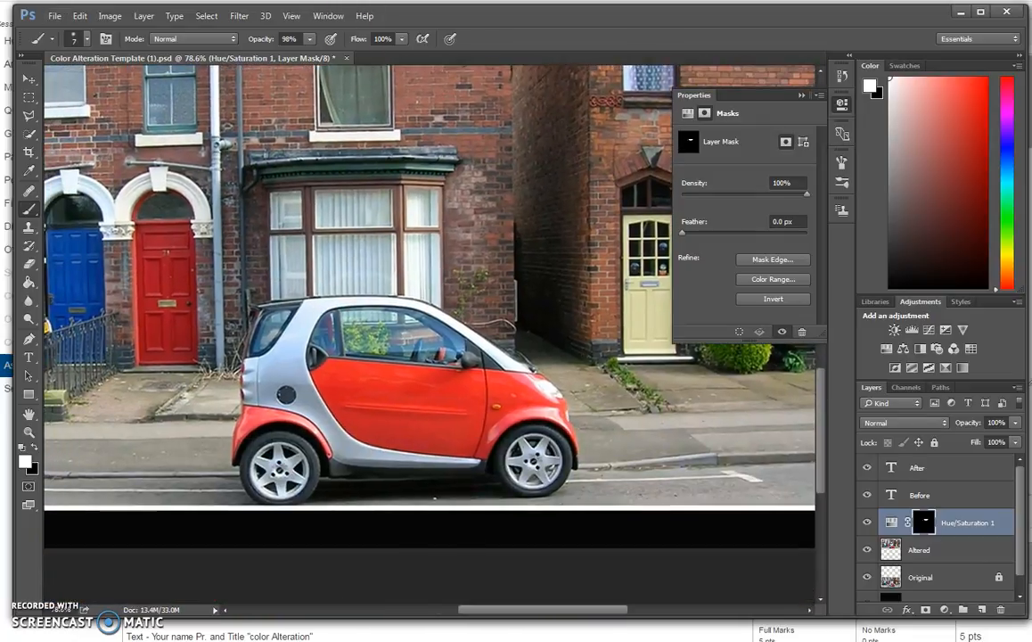
{"action": "left_click_drag", "start_coordinate": [383, 9], "coordinate": [426, 446]}
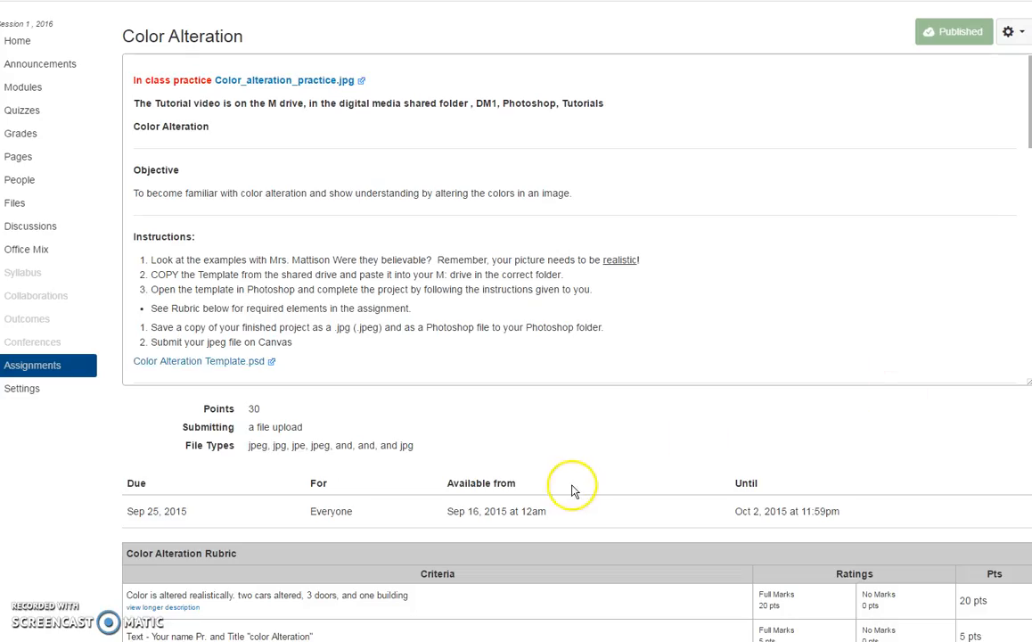
{"action": "scroll", "coordinate": [572, 488], "scroll_direction": "down", "scroll_amount": 3}
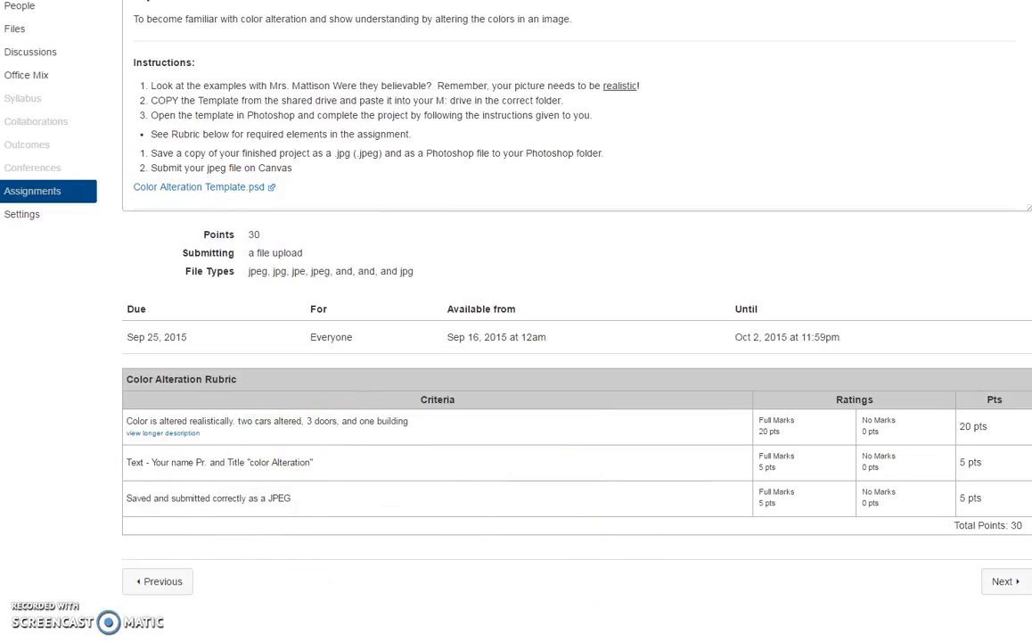
{"action": "key", "text": "alt+Tab"}
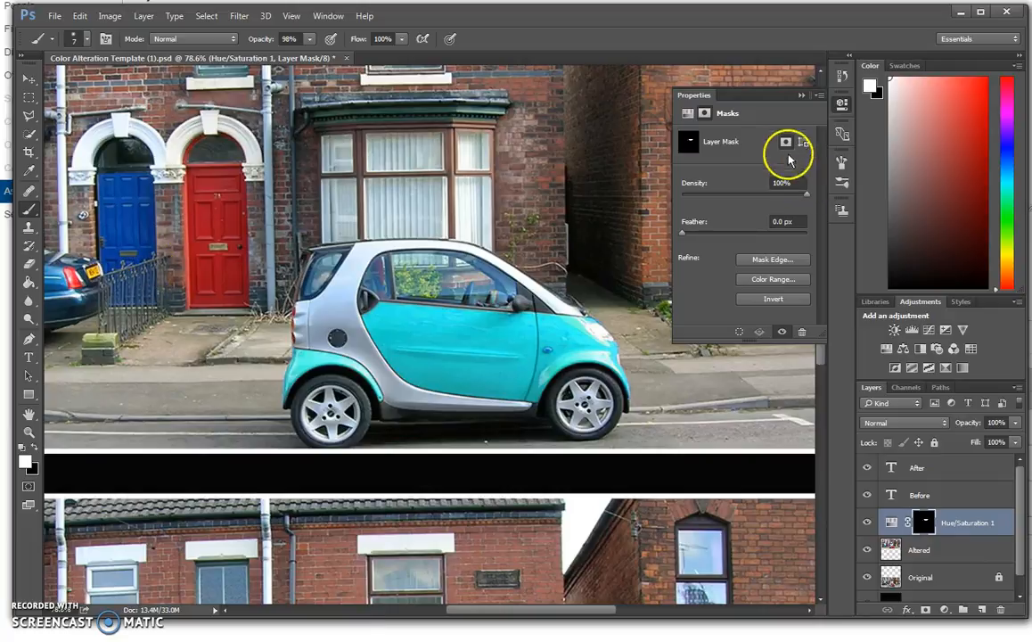
Collapse the mask properties to uncover the yellow door and hedge in the upper photo.
{"action": "left_click", "coordinate": [801, 94]}
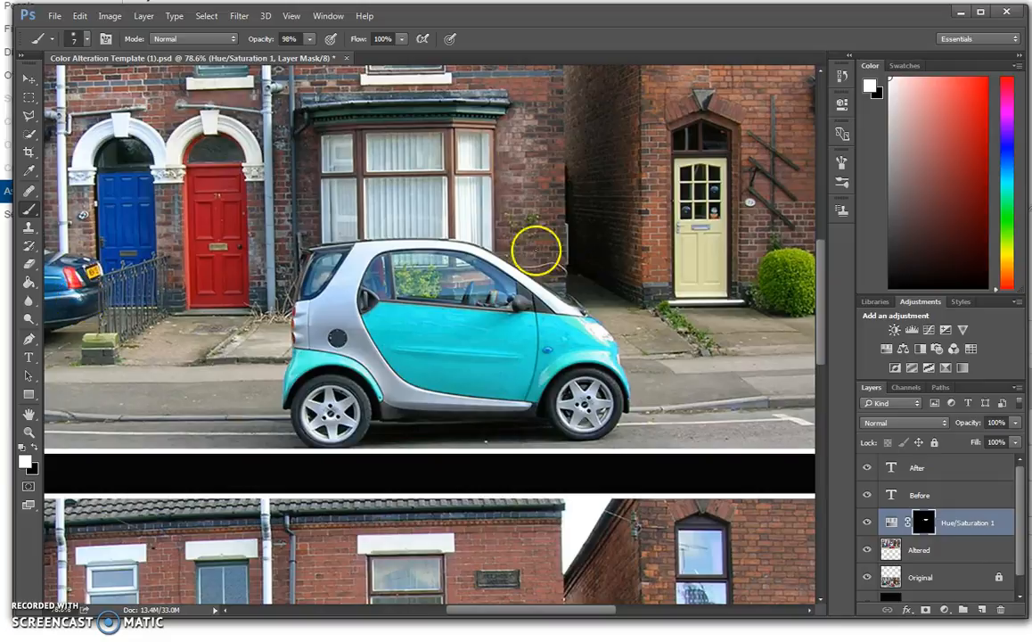
{"action": "scroll", "coordinate": [733, 201], "scroll_direction": "up", "scroll_amount": 5}
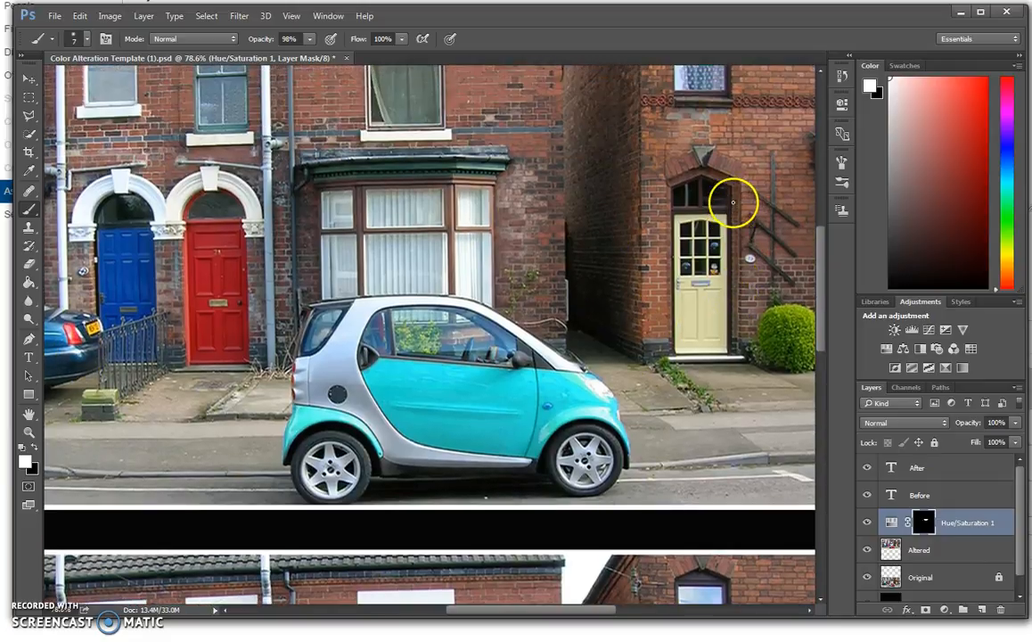
{"action": "scroll", "coordinate": [711, 218], "scroll_direction": "down", "scroll_amount": 3}
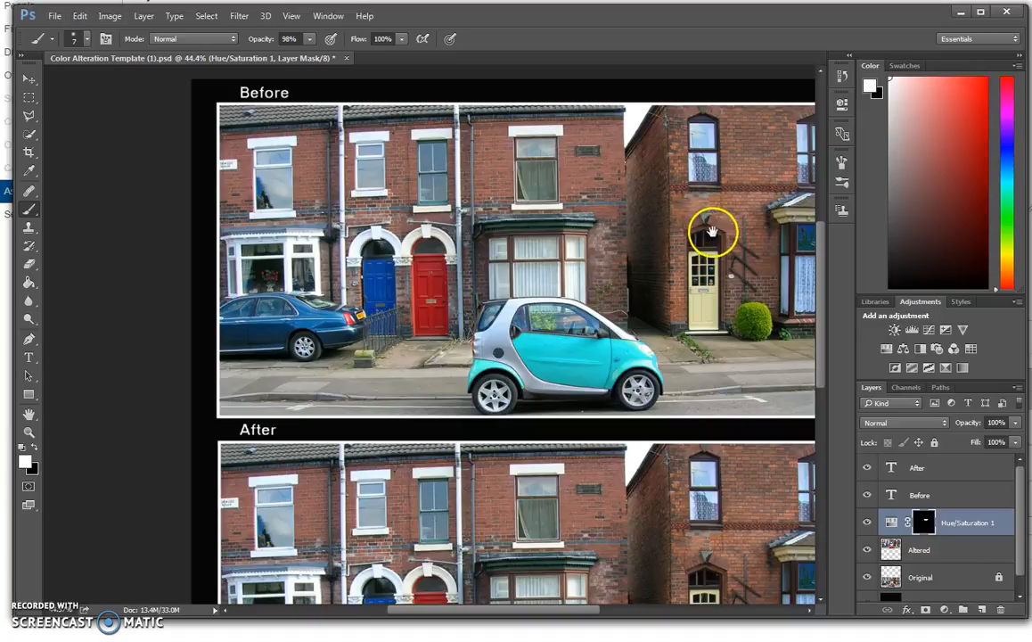
Outline the brick house with the yellow door in the upper photo as a polygonal selection, excluding the sky.
{"action": "left_click_drag", "start_coordinate": [714, 230], "coordinate": [585, 269]}
{"action": "left_click", "coordinate": [29, 116]}
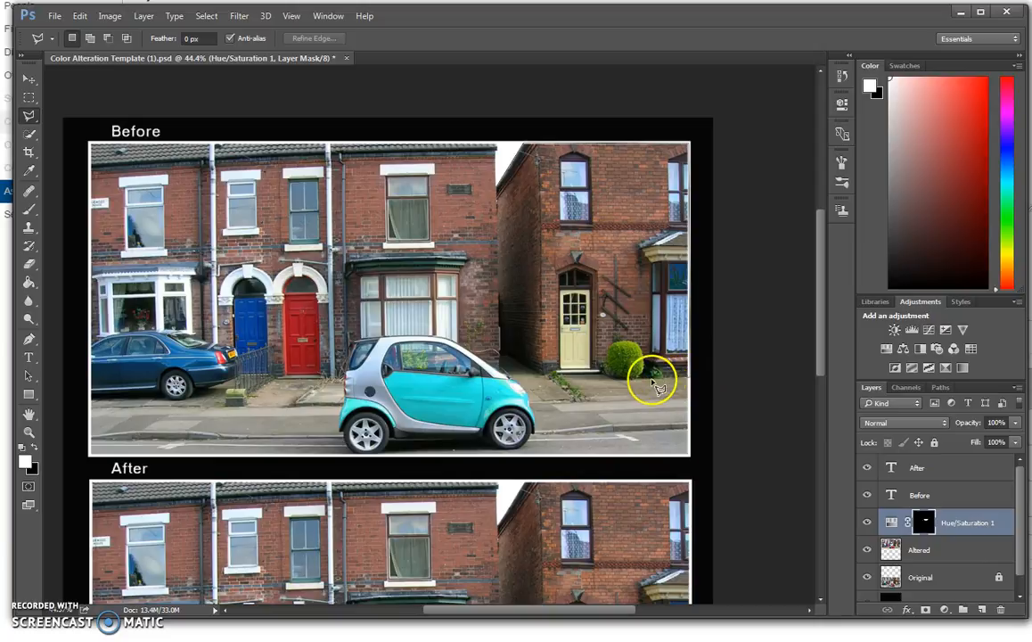
{"action": "left_click", "coordinate": [621, 376]}
{"action": "left_click", "coordinate": [599, 373]}
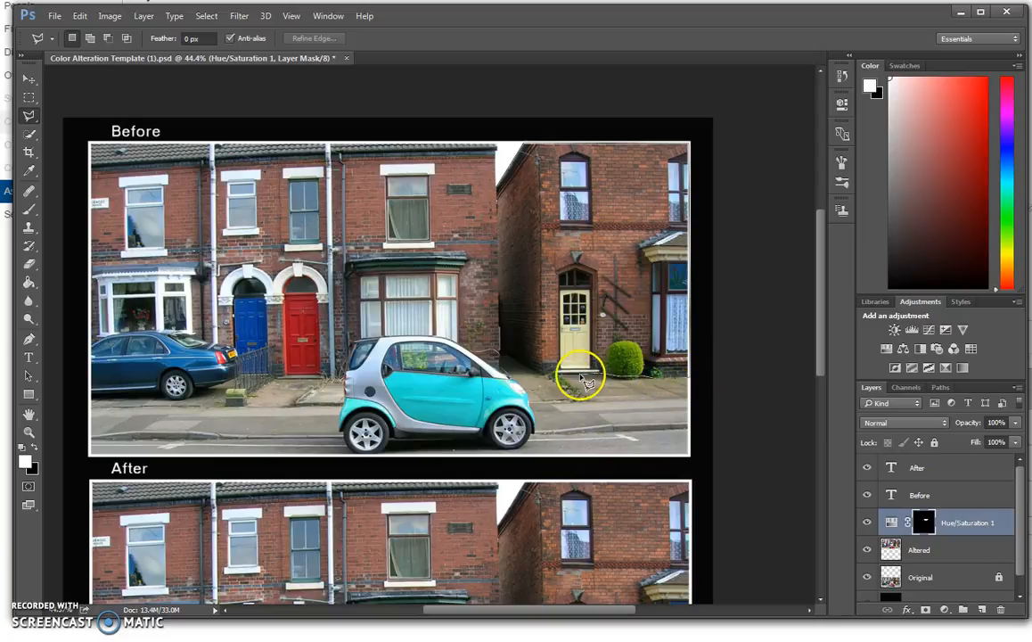
{"action": "left_click", "coordinate": [543, 374]}
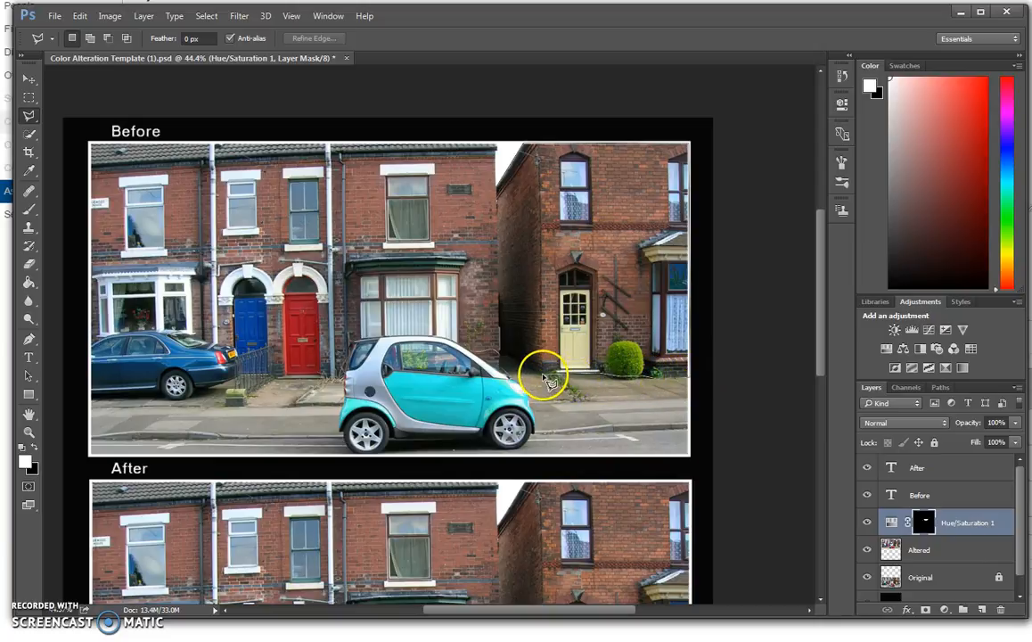
{"action": "left_click", "coordinate": [504, 353]}
{"action": "left_click", "coordinate": [498, 185]}
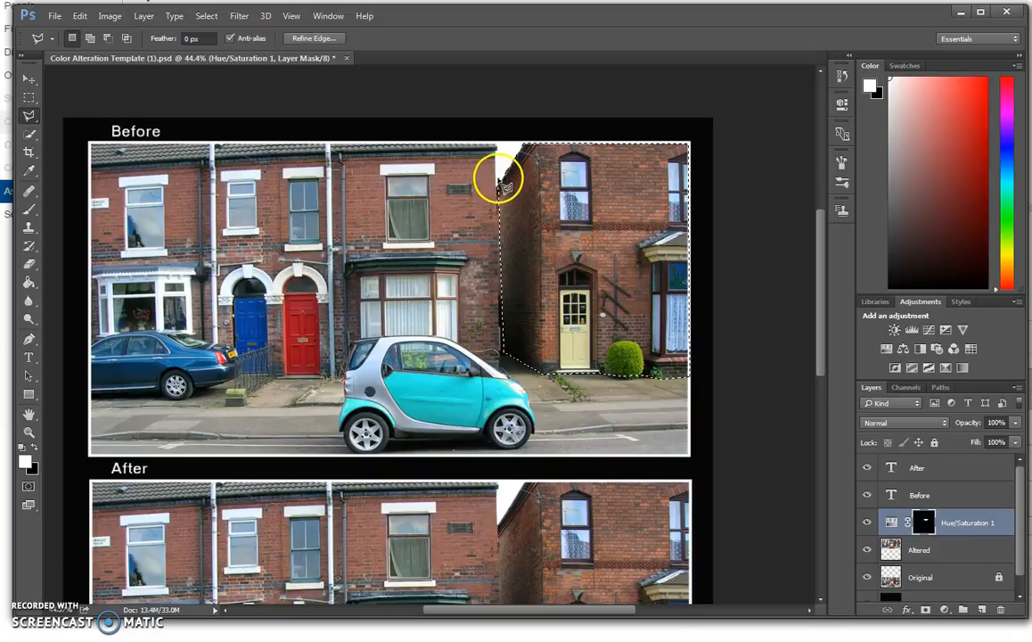
Add a Hue/Saturation adjustment layer to the selected house with hue +180 and saturation -67.
{"action": "left_click", "coordinate": [884, 348]}
{"action": "left_click", "coordinate": [884, 348]}
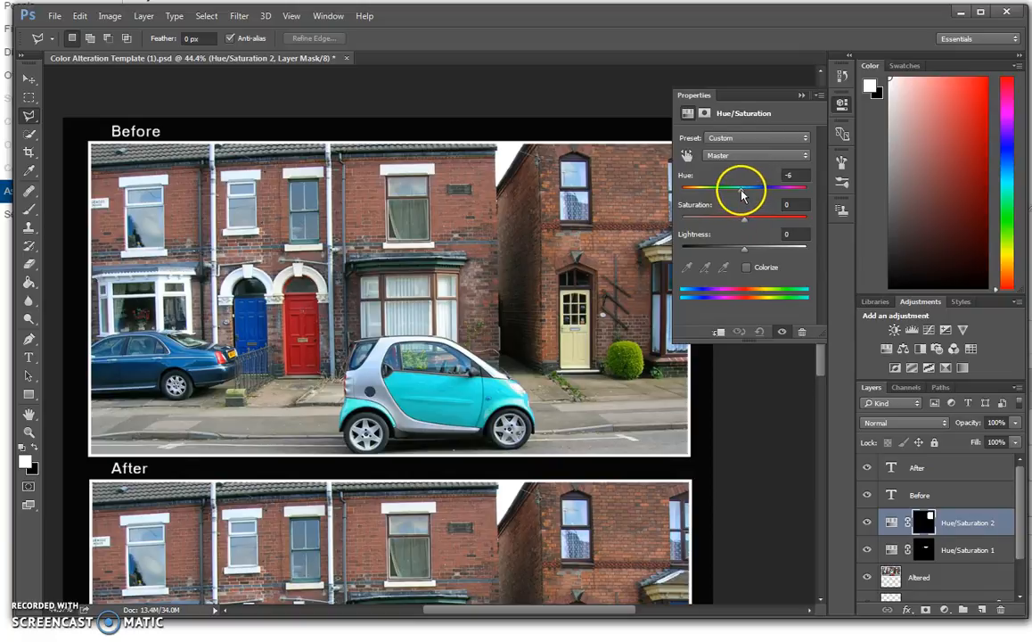
{"action": "left_click_drag", "start_coordinate": [720, 200], "coordinate": [811, 189]}
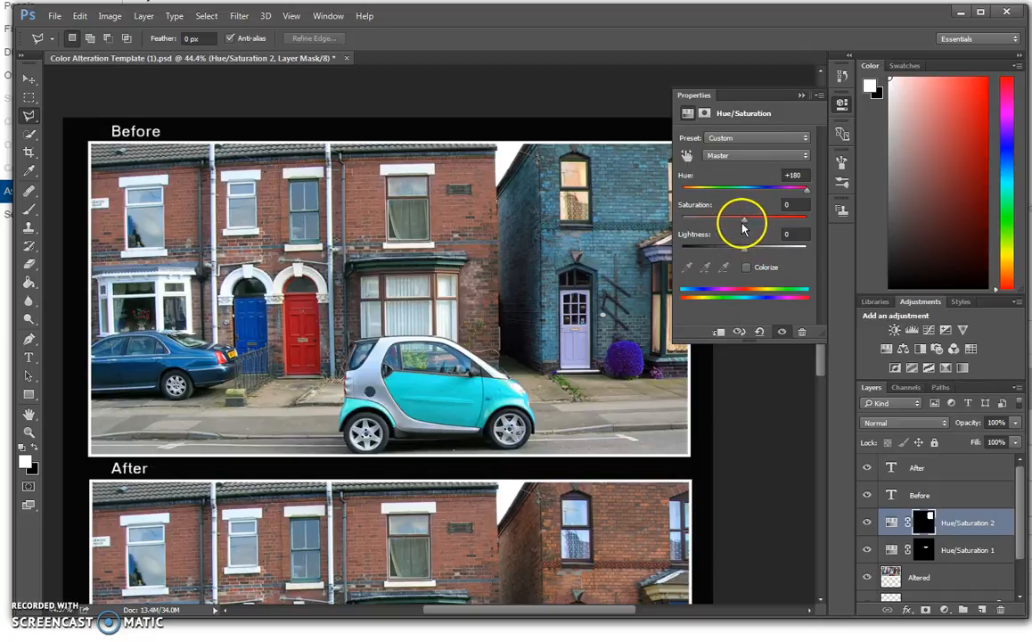
{"action": "left_click_drag", "start_coordinate": [736, 224], "coordinate": [706, 230]}
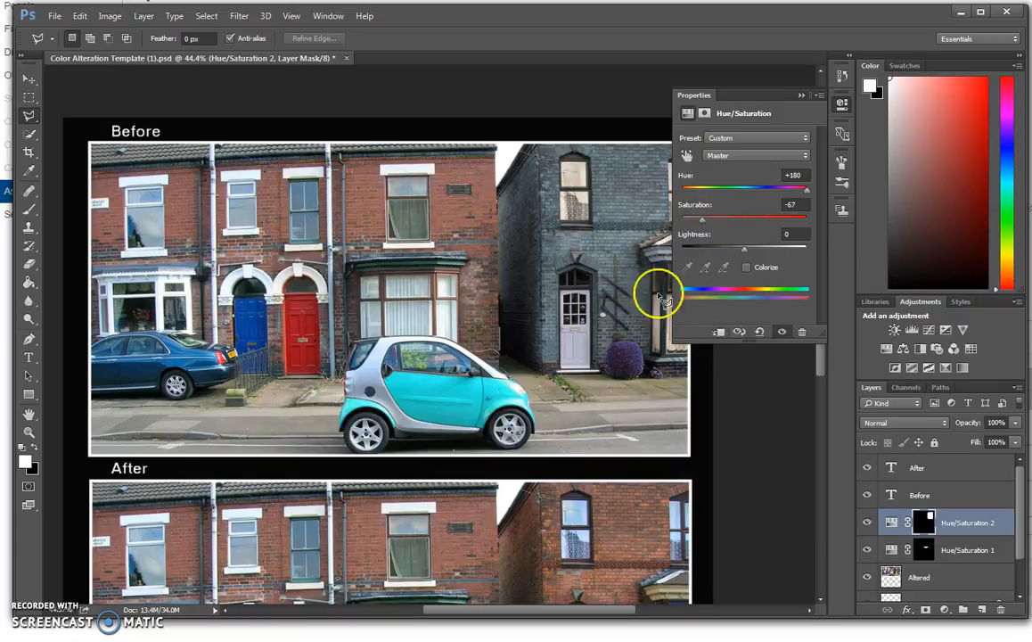
{"action": "left_click", "coordinate": [802, 94]}
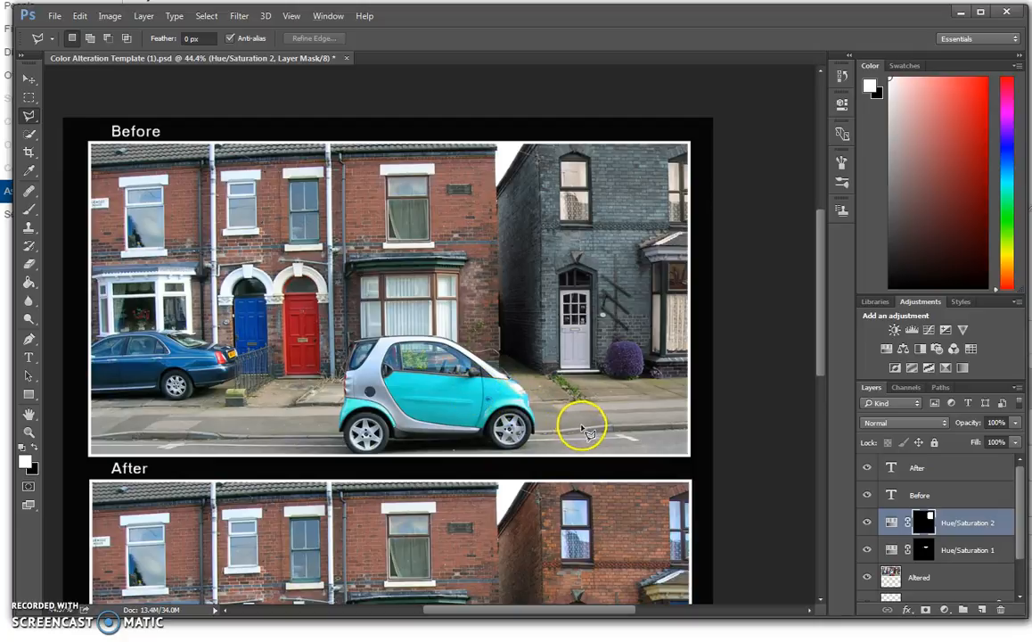
Paint black on the house adjustment's mask over the round hedge with a size 70 brush to restore its green.
{"action": "scroll", "coordinate": [588, 423], "scroll_direction": "up", "scroll_amount": 6}
{"action": "scroll", "coordinate": [619, 398], "scroll_direction": "up", "scroll_amount": 1}
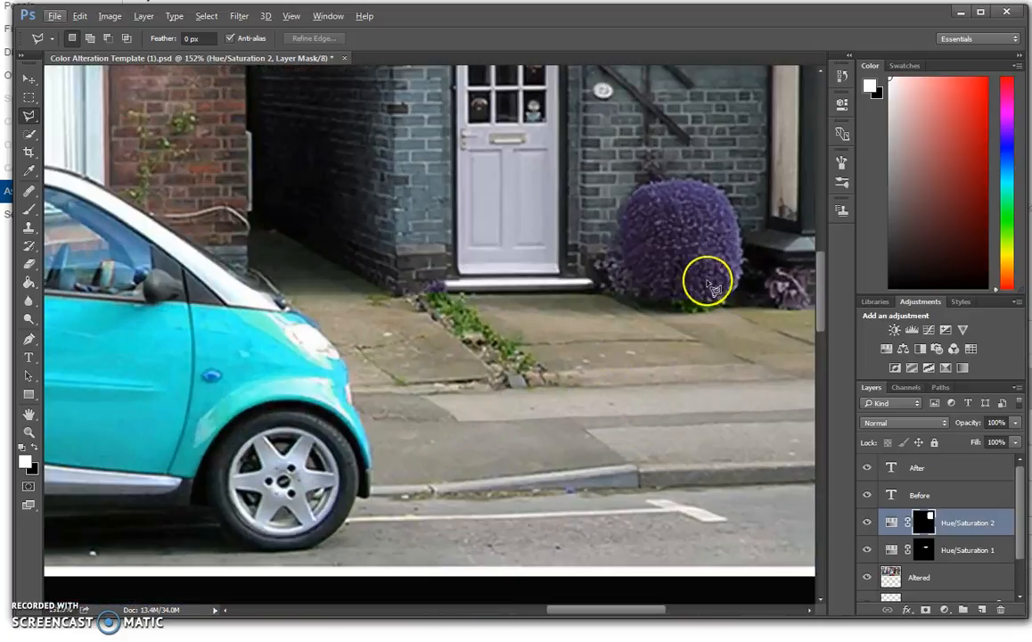
{"action": "left_click", "coordinate": [30, 209]}
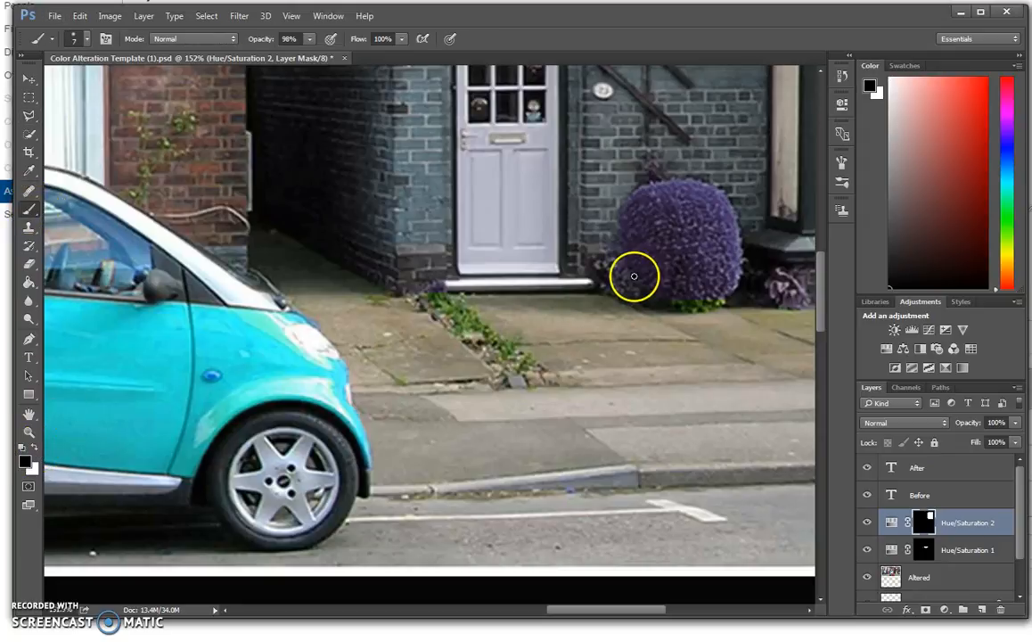
{"action": "key", "text": "bracketright"}
{"action": "key", "text": "bracketright"}
{"action": "key", "text": "bracketright"}
{"action": "key", "text": "bracketright"}
{"action": "key", "text": "bracketright"}
{"action": "key", "text": "bracketright"}
{"action": "key", "text": "bracketright"}
{"action": "key", "text": "bracketright"}
{"action": "mouse_move", "coordinate": [659, 212]}
{"action": "left_mouse_down"}
{"action": "mouse_move", "coordinate": [675, 239]}
{"action": "mouse_move", "coordinate": [679, 289]}
{"action": "mouse_move", "coordinate": [643, 293]}
{"action": "mouse_move", "coordinate": [650, 224]}
{"action": "mouse_move", "coordinate": [669, 209]}
{"action": "mouse_move", "coordinate": [696, 208]}
{"action": "mouse_move", "coordinate": [711, 224]}
{"action": "mouse_move", "coordinate": [708, 280]}
{"action": "left_mouse_up"}
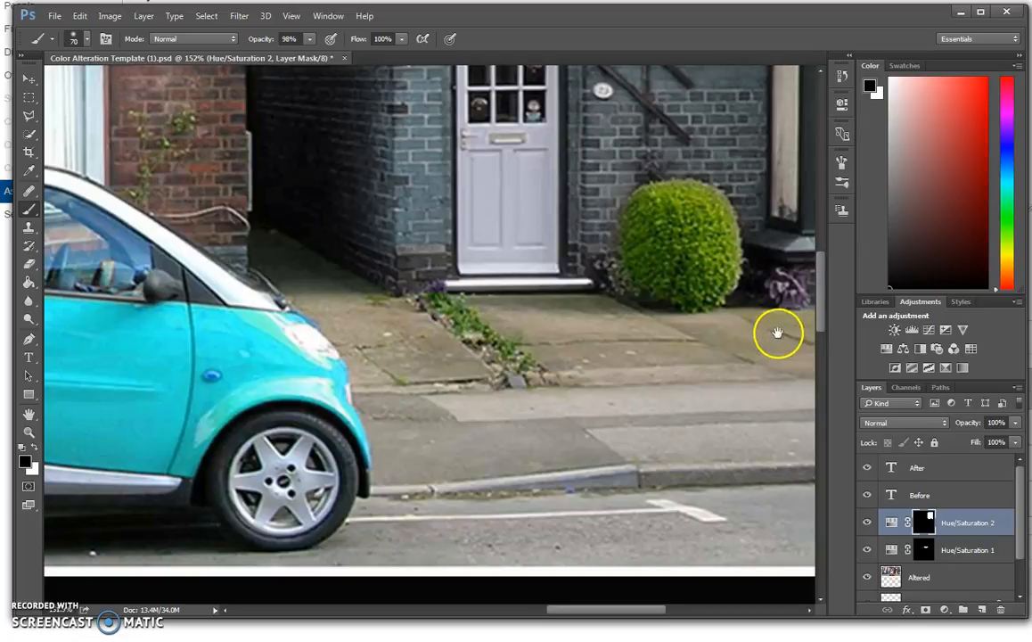
Paint black on the mask over the small plant beneath the bay window with a size 10 brush.
{"action": "left_click_drag", "start_coordinate": [777, 333], "coordinate": [611, 355]}
{"action": "key", "text": "bracketleft"}
{"action": "key", "text": "bracketleft"}
{"action": "key", "text": "bracketleft"}
{"action": "key", "text": "bracketleft"}
{"action": "key", "text": "bracketleft"}
{"action": "key", "text": "bracketleft"}
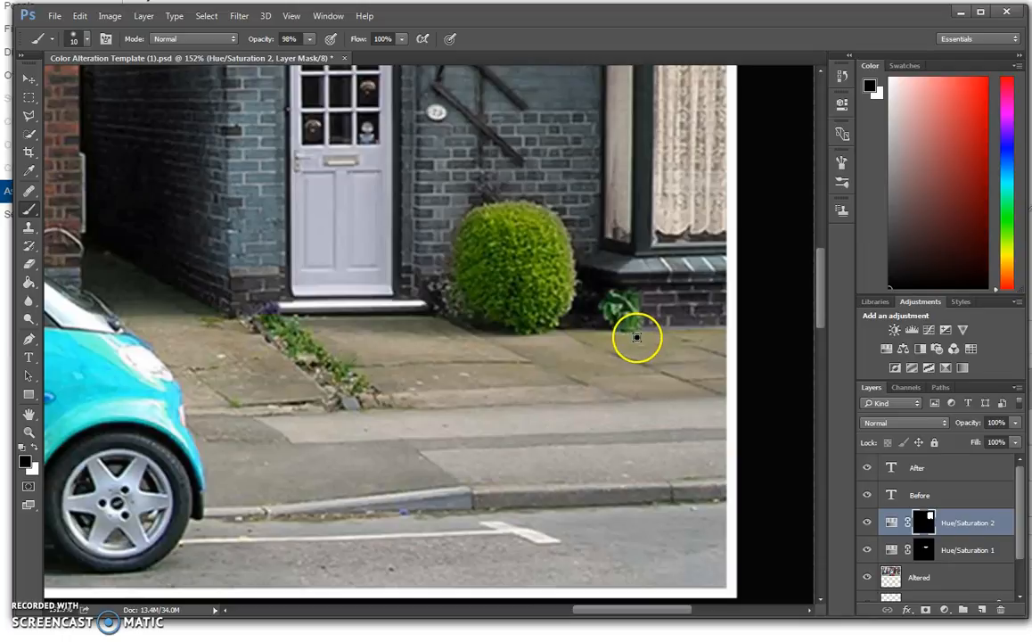
Paint black on the mask over the bay window's panes and curtains with a size 30 brush to restore their original colours.
{"action": "scroll", "coordinate": [644, 333], "scroll_direction": "down", "scroll_amount": 5}
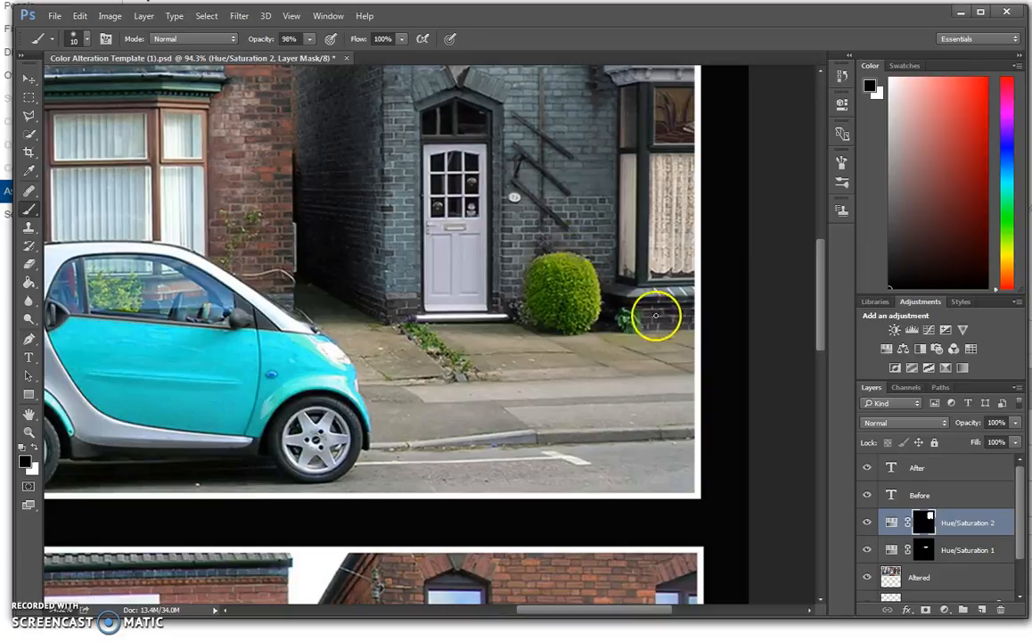
{"action": "scroll", "coordinate": [622, 305], "scroll_direction": "right", "scroll_amount": 4}
{"action": "scroll", "coordinate": [622, 305], "scroll_direction": "up", "scroll_amount": 2}
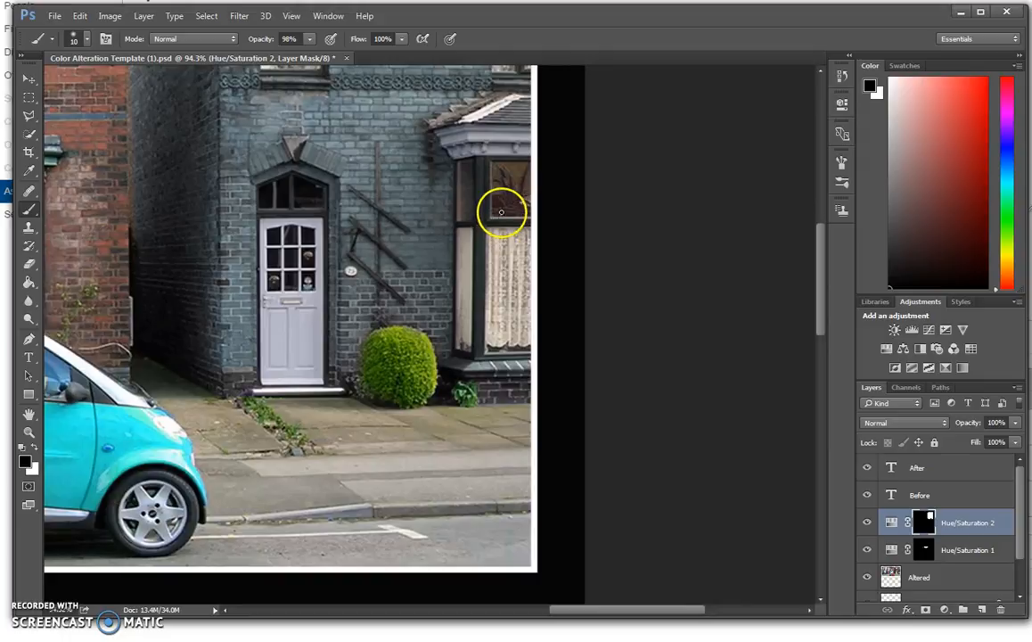
{"action": "key", "text": "bracketright"}
{"action": "mouse_move", "coordinate": [497, 168]}
{"action": "left_mouse_down"}
{"action": "mouse_move", "coordinate": [500, 206]}
{"action": "mouse_move", "coordinate": [515, 210]}
{"action": "mouse_move", "coordinate": [529, 181]}
{"action": "mouse_move", "coordinate": [502, 169]}
{"action": "mouse_move", "coordinate": [511, 190]}
{"action": "mouse_move", "coordinate": [527, 180]}
{"action": "mouse_move", "coordinate": [466, 181]}
{"action": "mouse_move", "coordinate": [467, 170]}
{"action": "mouse_move", "coordinate": [464, 342]}
{"action": "mouse_move", "coordinate": [461, 322]}
{"action": "mouse_move", "coordinate": [469, 236]}
{"action": "mouse_move", "coordinate": [462, 314]}
{"action": "mouse_move", "coordinate": [472, 350]}
{"action": "mouse_move", "coordinate": [488, 334]}
{"action": "mouse_move", "coordinate": [485, 346]}
{"action": "mouse_move", "coordinate": [491, 223]}
{"action": "mouse_move", "coordinate": [525, 253]}
{"action": "mouse_move", "coordinate": [528, 345]}
{"action": "mouse_move", "coordinate": [500, 341]}
{"action": "mouse_move", "coordinate": [507, 247]}
{"action": "mouse_move", "coordinate": [519, 335]}
{"action": "left_mouse_up"}
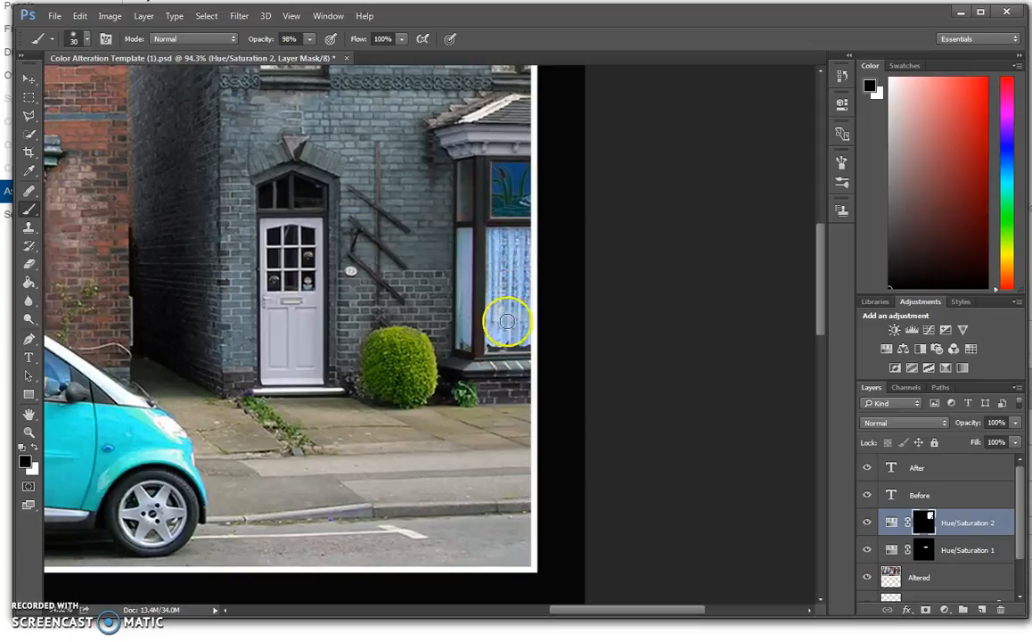
Select the grey house's upstairs window above the door and paint black on the mask inside it with a size 60 brush.
{"action": "scroll", "coordinate": [403, 410], "scroll_direction": "down", "scroll_amount": 1}
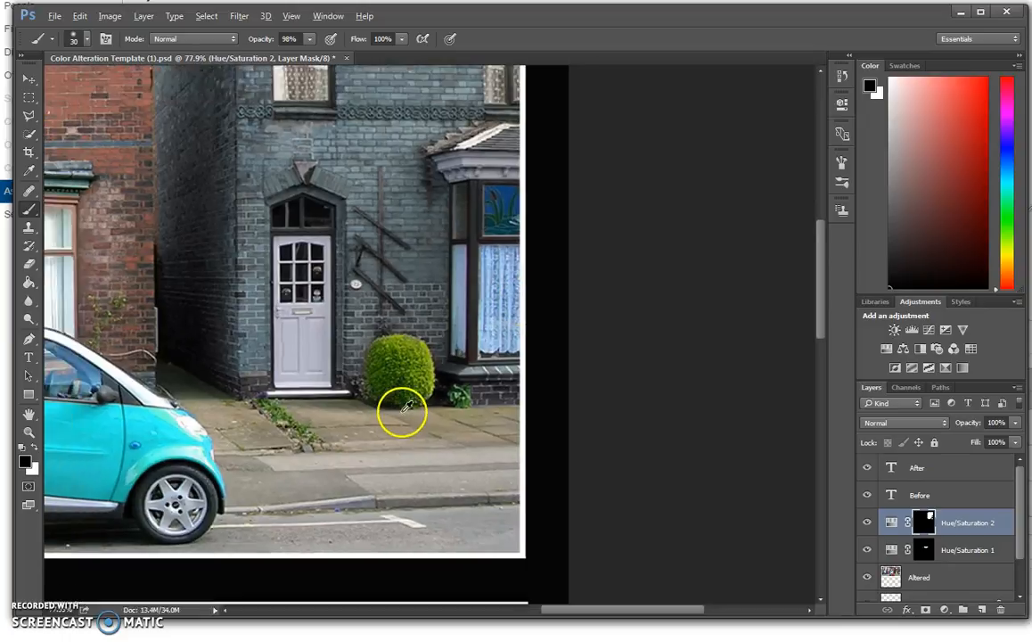
{"action": "scroll", "coordinate": [403, 410], "scroll_direction": "down", "scroll_amount": 2}
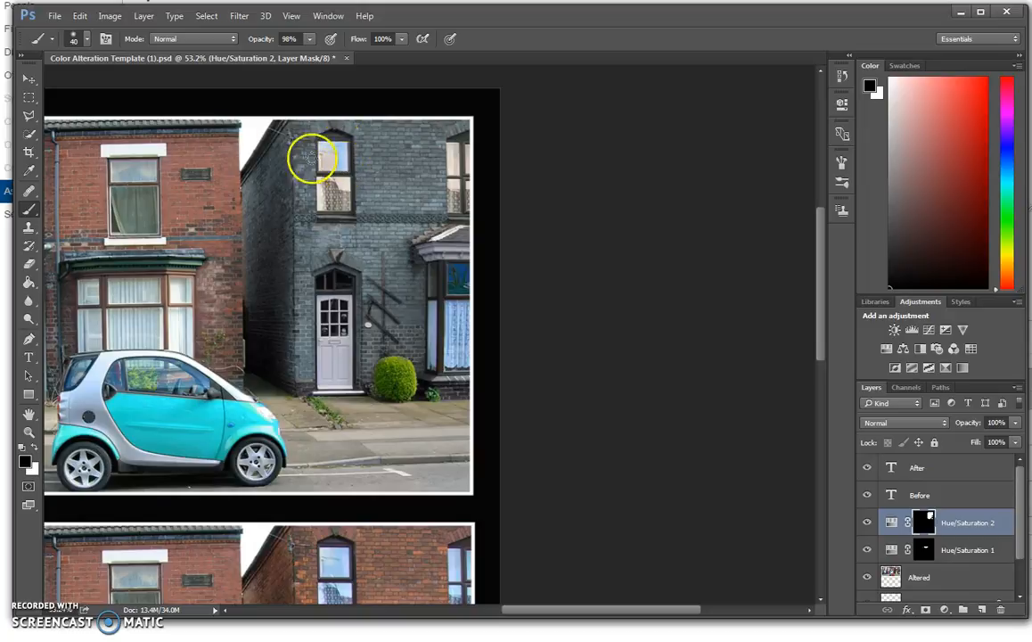
{"action": "left_click", "coordinate": [28, 116]}
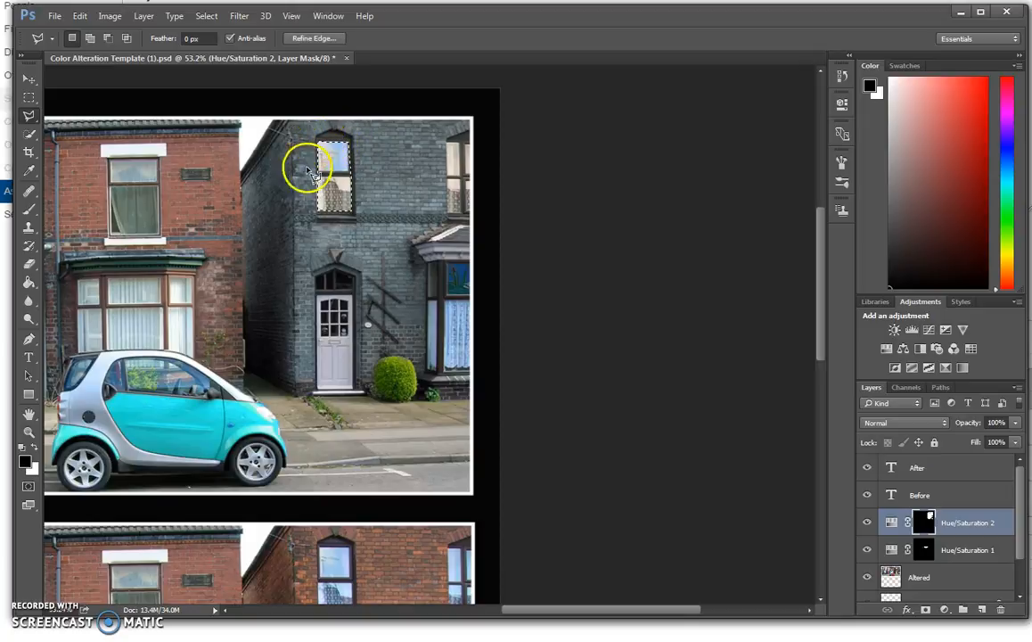
{"action": "left_click", "coordinate": [29, 210]}
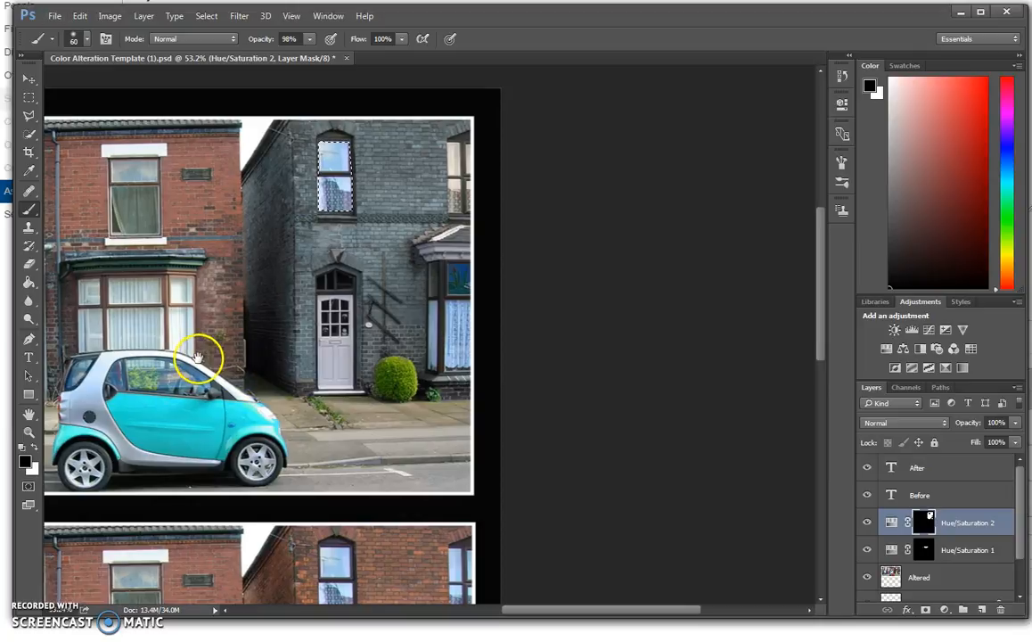
Outline the blue door in the upper photo as a polygonal selection, following the car's rear and the part behind the railing.
{"action": "left_click_drag", "start_coordinate": [196, 346], "coordinate": [437, 346]}
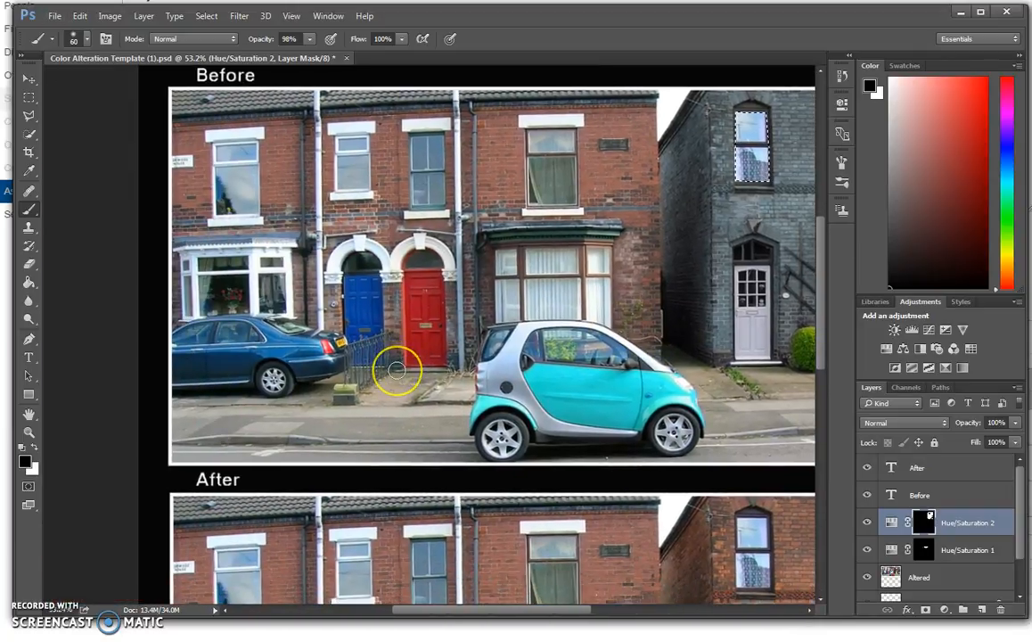
{"action": "scroll", "coordinate": [396, 370], "scroll_direction": "up", "scroll_amount": 8}
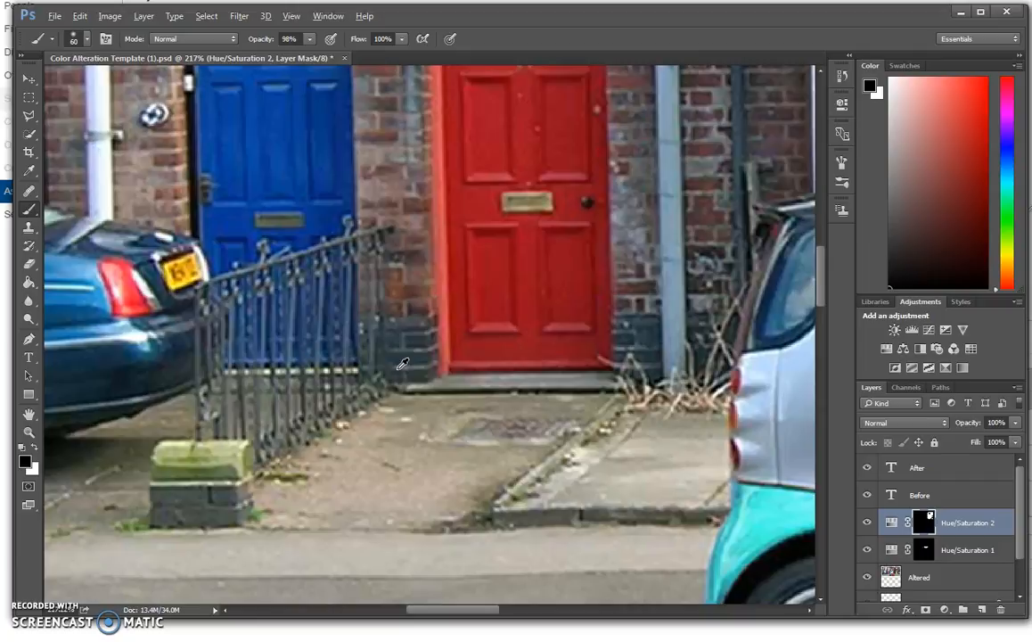
{"action": "left_click_drag", "start_coordinate": [403, 309], "coordinate": [492, 447]}
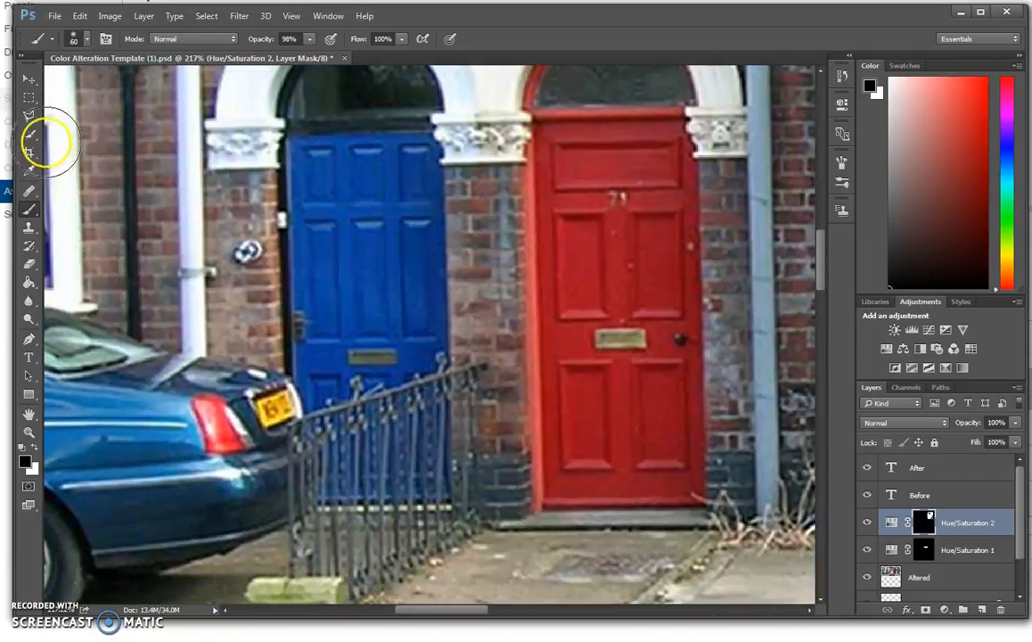
{"action": "left_click", "coordinate": [30, 115]}
{"action": "left_click", "coordinate": [288, 133]}
{"action": "left_click", "coordinate": [301, 392]}
{"action": "left_click", "coordinate": [323, 439]}
{"action": "left_click", "coordinate": [319, 505]}
{"action": "left_click", "coordinate": [450, 499]}
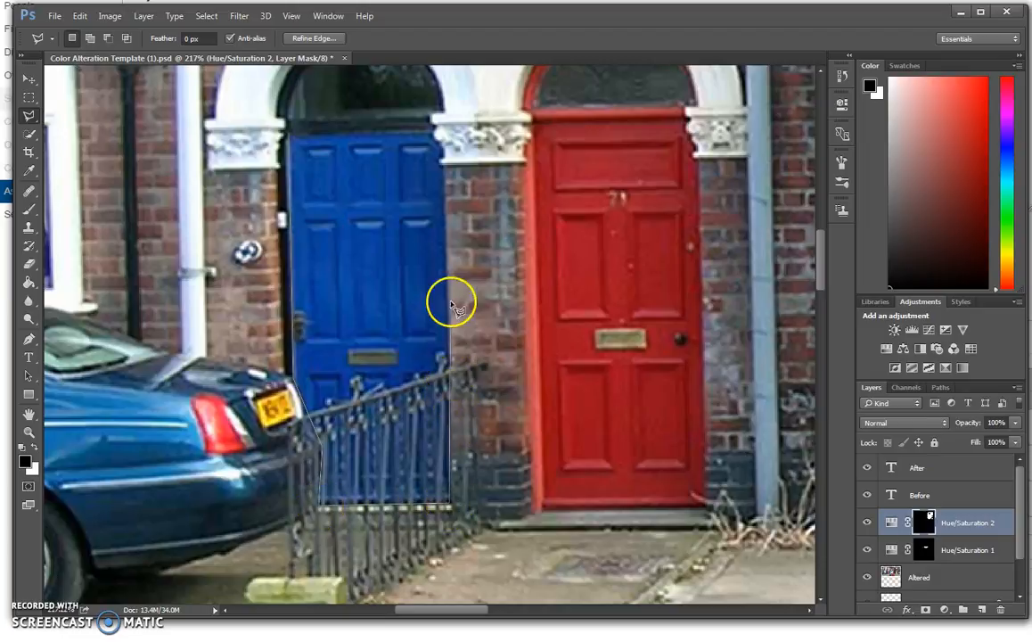
{"action": "left_click", "coordinate": [434, 134]}
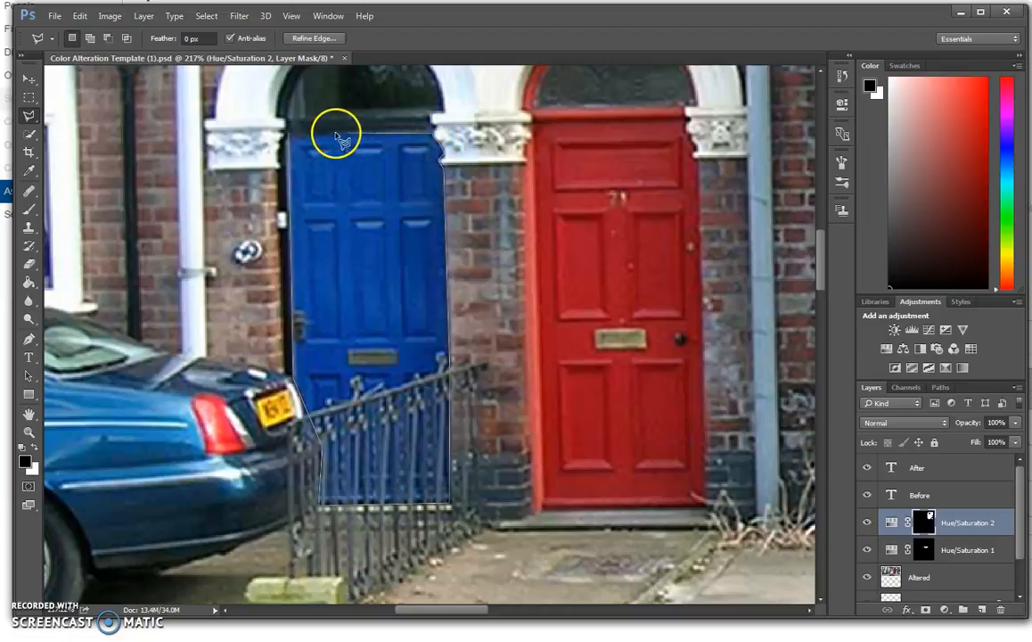
{"action": "left_click", "coordinate": [291, 137]}
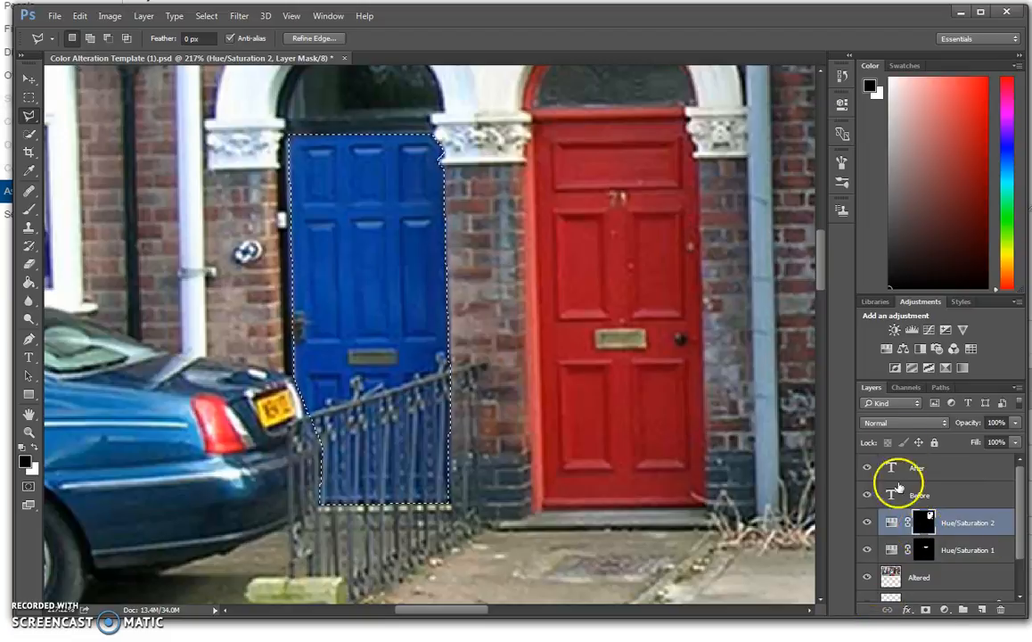
Add a Hue/Saturation adjustment layer to the selected blue door with hue -40.
{"action": "left_click", "coordinate": [889, 353]}
{"action": "left_click_drag", "start_coordinate": [741, 193], "coordinate": [720, 197]}
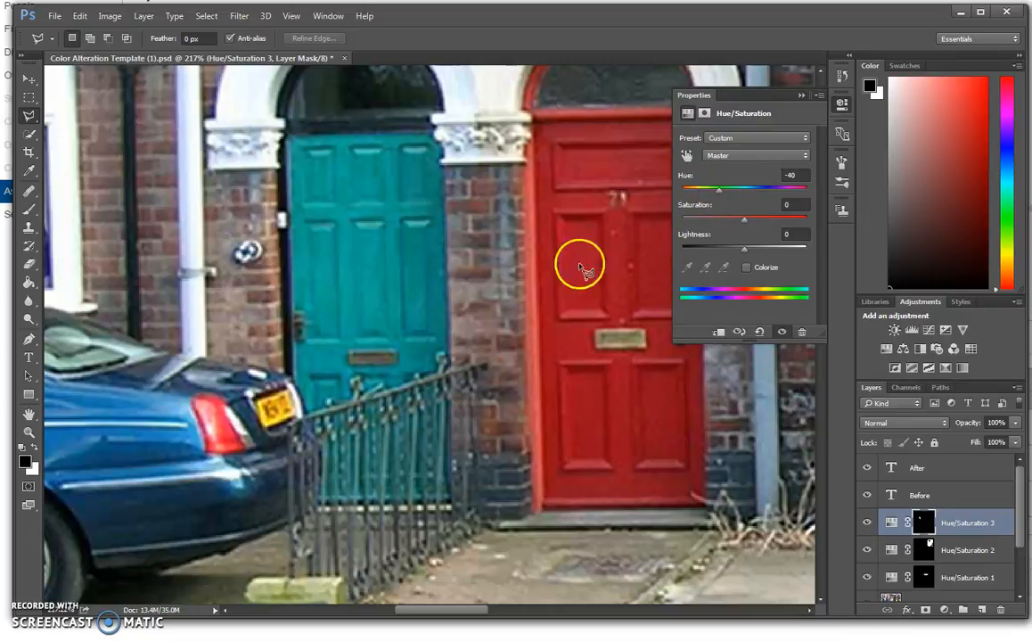
{"action": "left_click", "coordinate": [801, 95]}
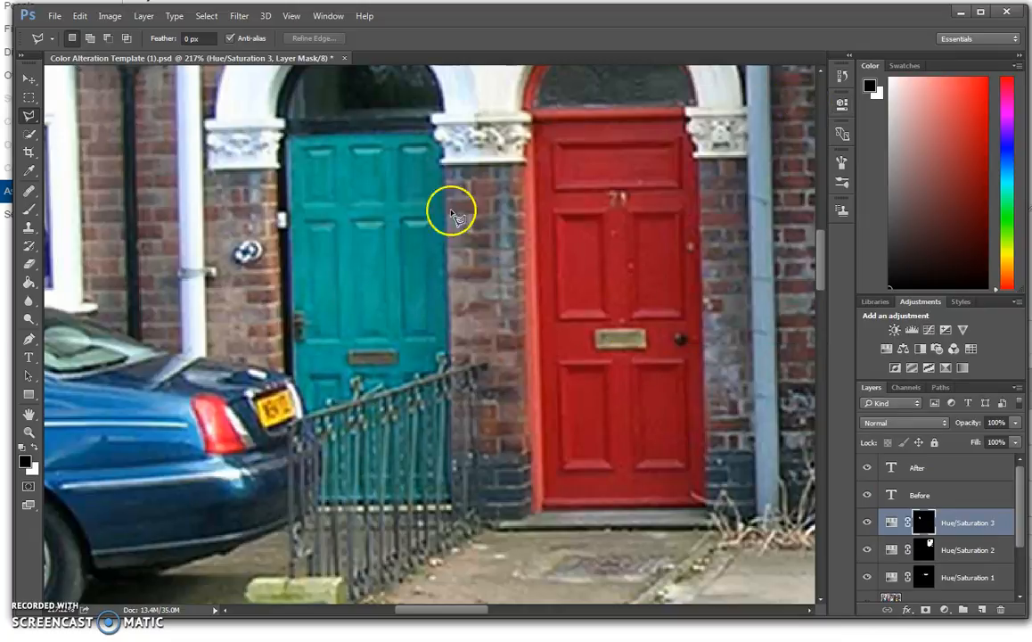
Paint white on the door adjustment's mask with a small brush over the remaining blue along the door's edges.
{"action": "left_click", "coordinate": [28, 211]}
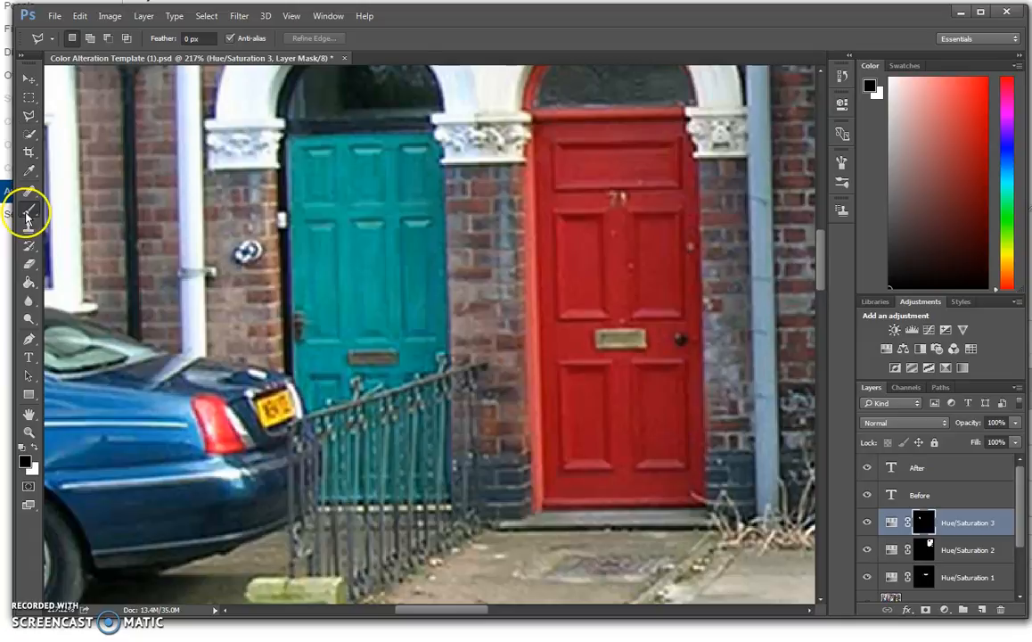
{"action": "key", "text": "x"}
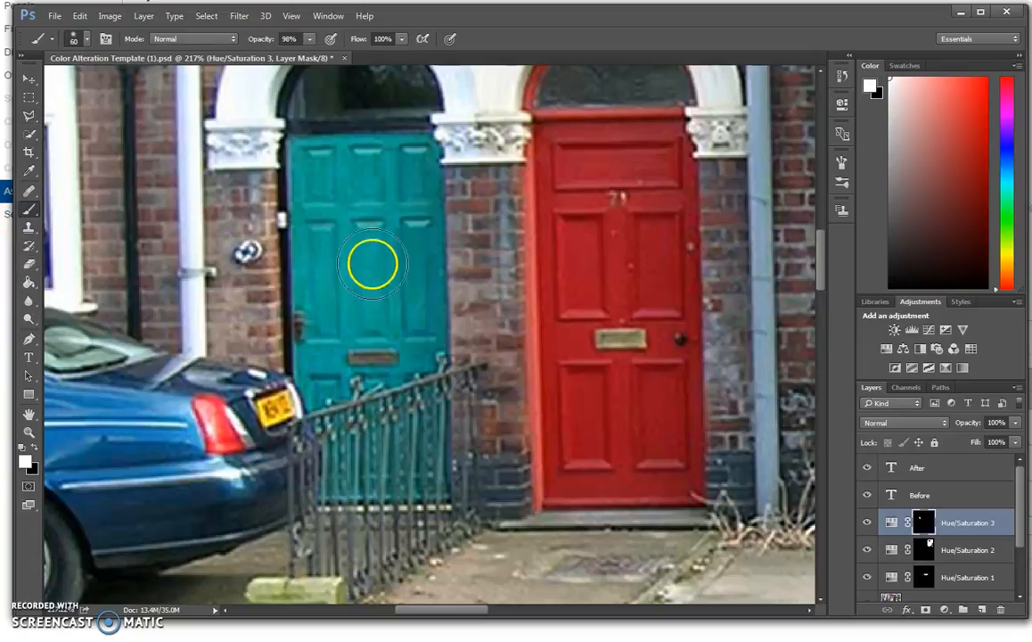
{"action": "key", "text": "bracketleft"}
{"action": "key", "text": "bracketleft"}
{"action": "key", "text": "bracketleft"}
{"action": "key", "text": "bracketleft"}
{"action": "key", "text": "bracketleft"}
{"action": "key", "text": "bracketleft"}
{"action": "key", "text": "bracketleft"}
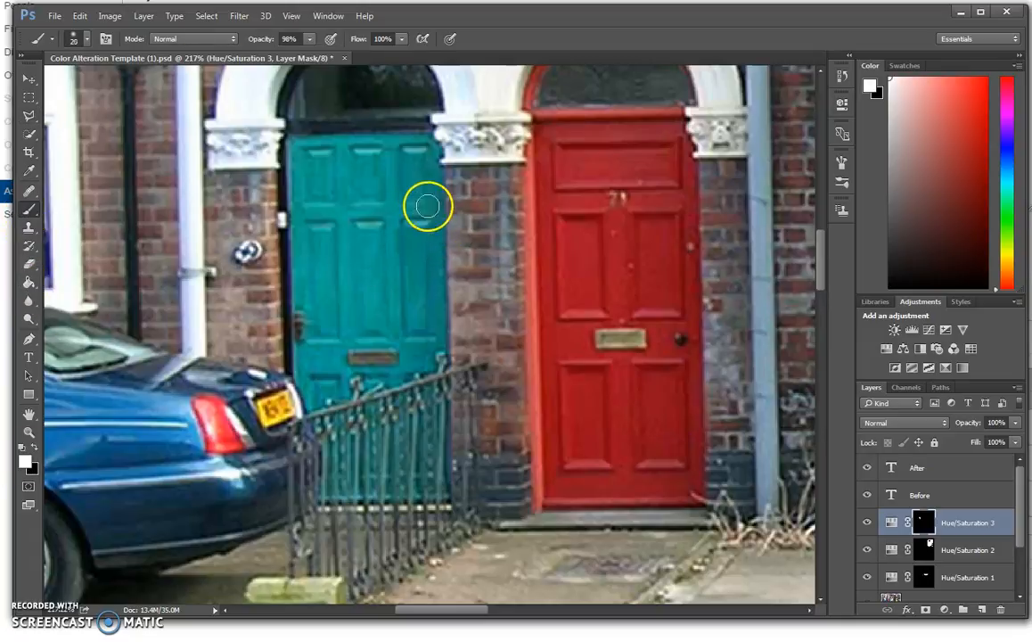
{"action": "mouse_move", "coordinate": [443, 287]}
{"action": "left_mouse_down"}
{"action": "mouse_move", "coordinate": [447, 495]}
{"action": "mouse_move", "coordinate": [344, 496]}
{"action": "mouse_move", "coordinate": [285, 353]}
{"action": "mouse_move", "coordinate": [286, 379]}
{"action": "mouse_move", "coordinate": [293, 165]}
{"action": "left_mouse_up"}
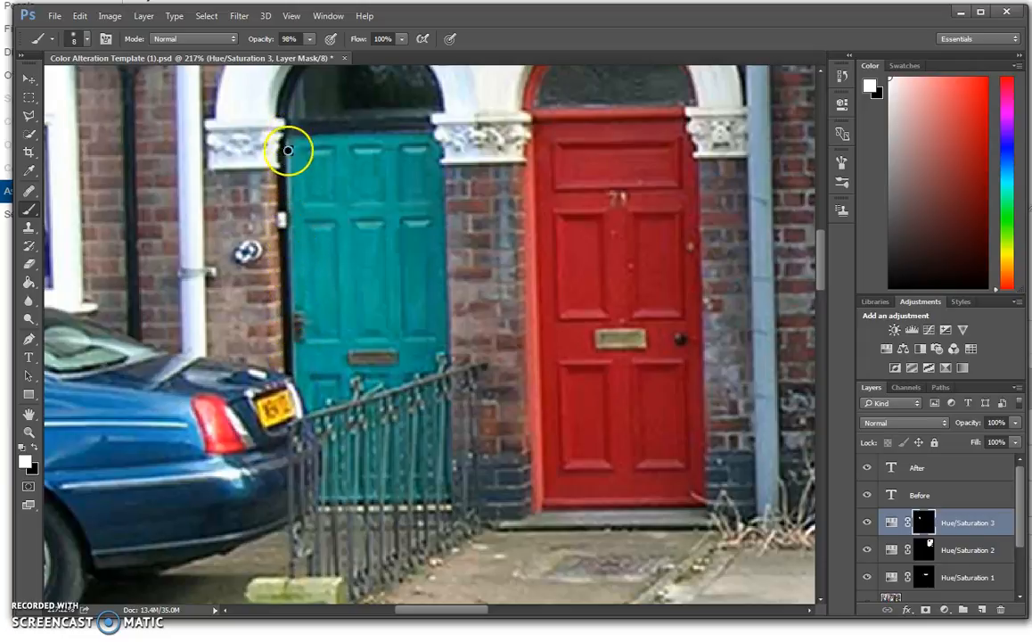
{"action": "mouse_move", "coordinate": [414, 432]}
{"action": "left_mouse_down"}
{"action": "mouse_move", "coordinate": [463, 453]}
{"action": "mouse_move", "coordinate": [446, 426]}
{"action": "mouse_move", "coordinate": [445, 491]}
{"action": "mouse_move", "coordinate": [501, 482]}
{"action": "left_mouse_up"}
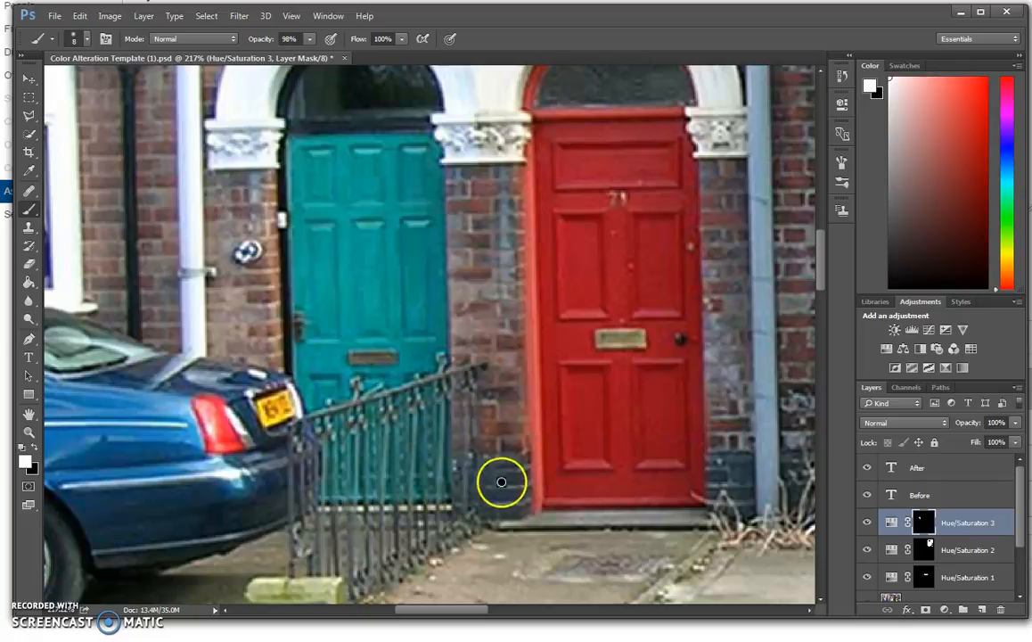
Check the recoloured doors, car and house in the upper photo against the lower photo.
{"action": "key", "text": "alt"}
{"action": "mouse_move", "coordinate": [553, 340]}
{"action": "left_mouse_down"}
{"action": "mouse_move", "coordinate": [571, 403]}
{"action": "mouse_move", "coordinate": [518, 436]}
{"action": "left_mouse_up"}
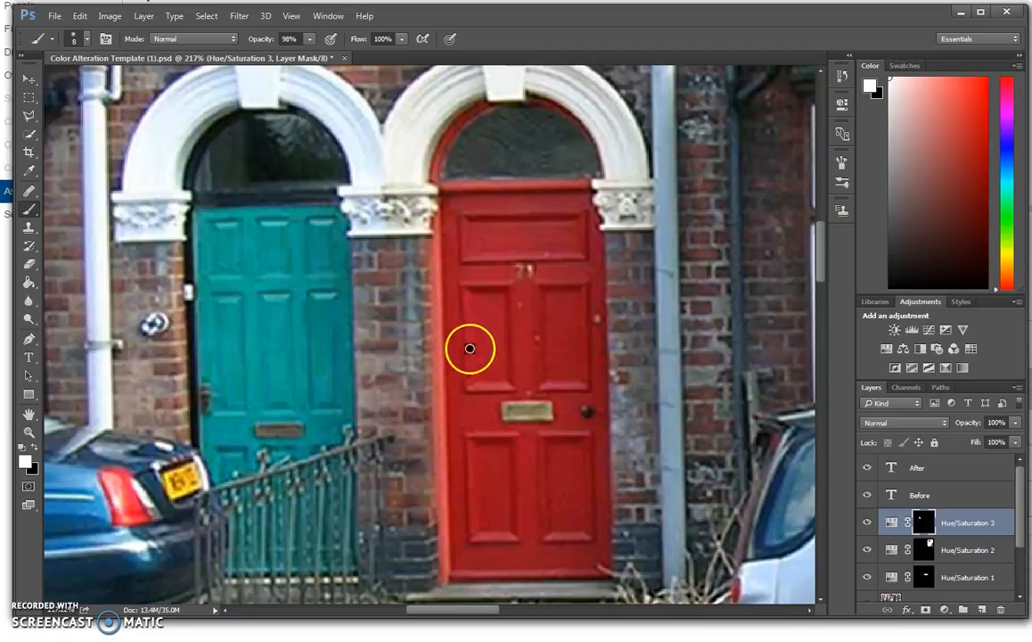
{"action": "scroll", "coordinate": [488, 369], "scroll_direction": "down", "scroll_amount": 5}
{"action": "scroll", "coordinate": [618, 440], "scroll_direction": "down", "scroll_amount": 4}
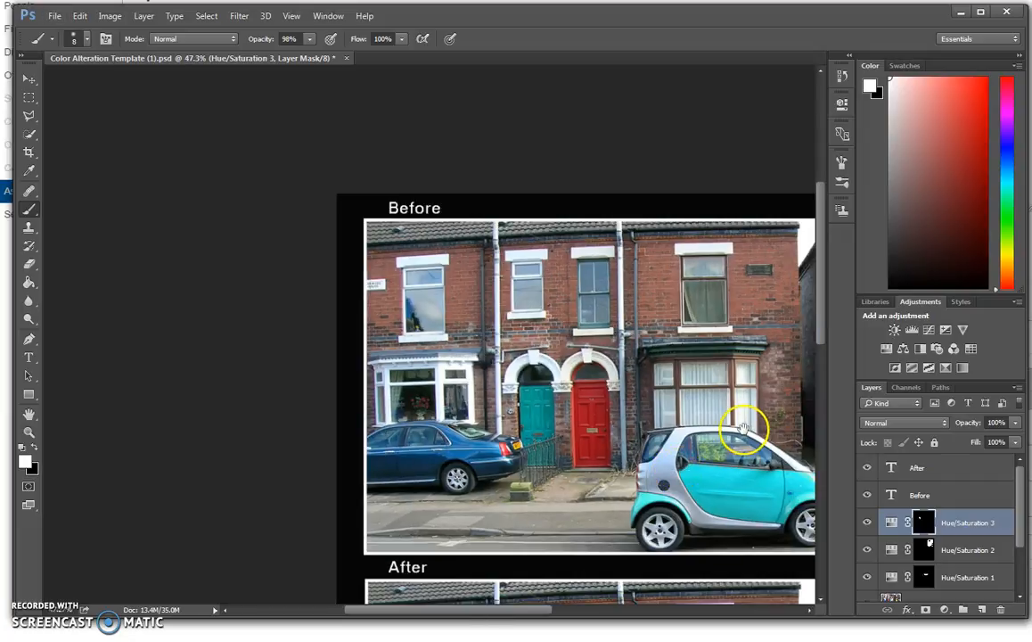
{"action": "left_click_drag", "start_coordinate": [743, 429], "coordinate": [510, 312]}
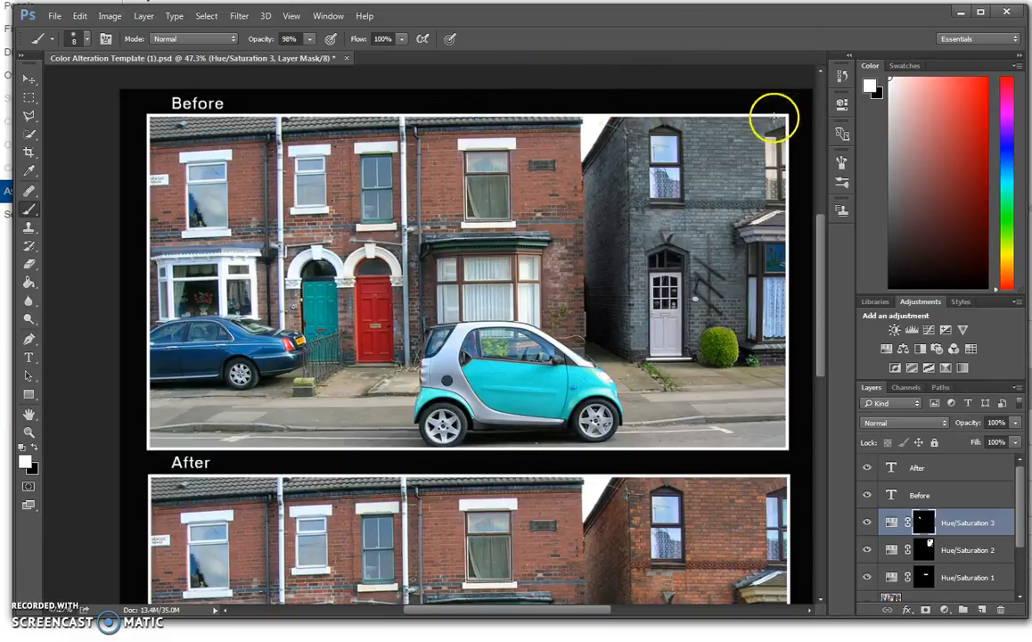
{"action": "scroll", "coordinate": [564, 567], "scroll_direction": "down", "scroll_amount": 2}
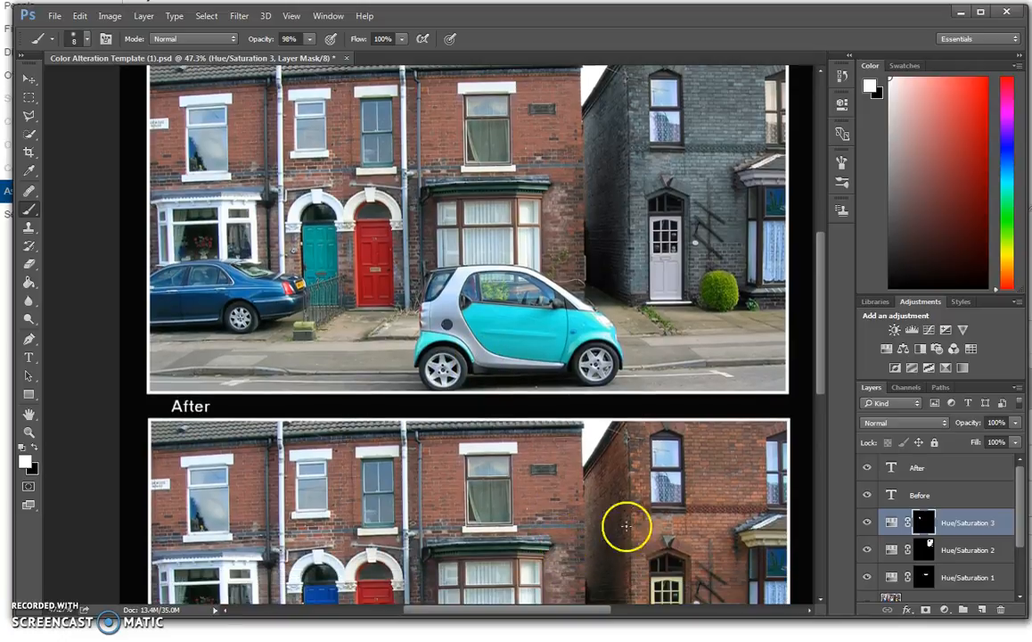
{"action": "left_click_drag", "start_coordinate": [820, 308], "coordinate": [835, 288]}
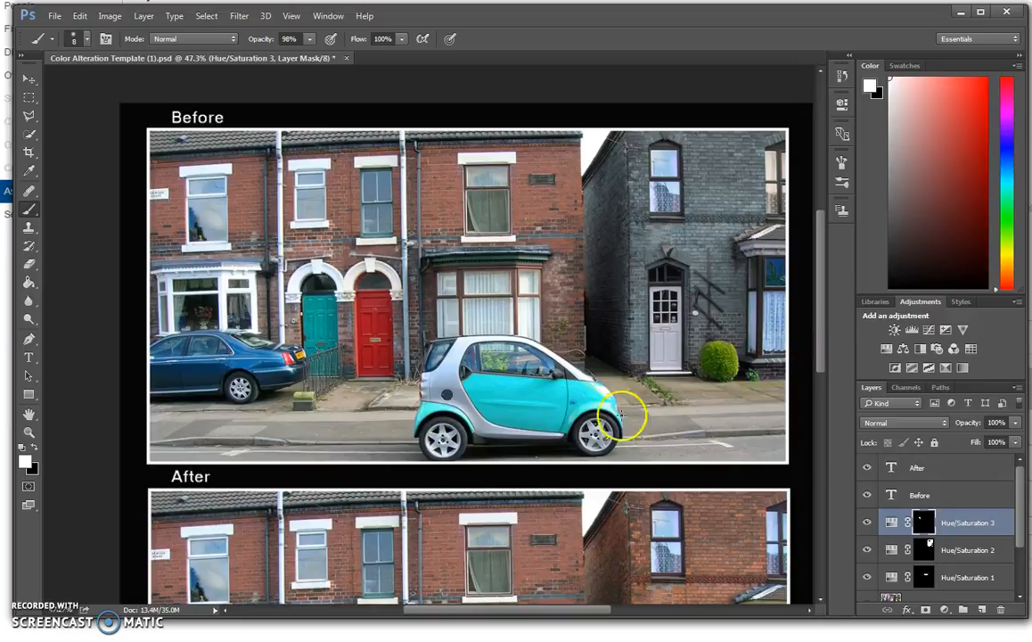